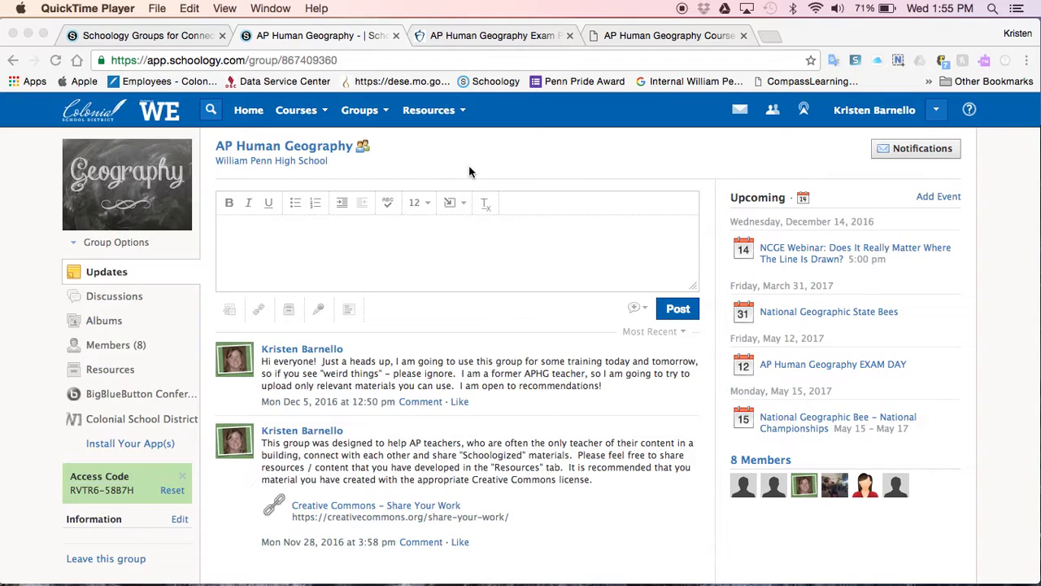
- Open the Agriculture, Food Production, & Rural Land Use folder in the AP Human Geography group's resources
left_click(105, 367)
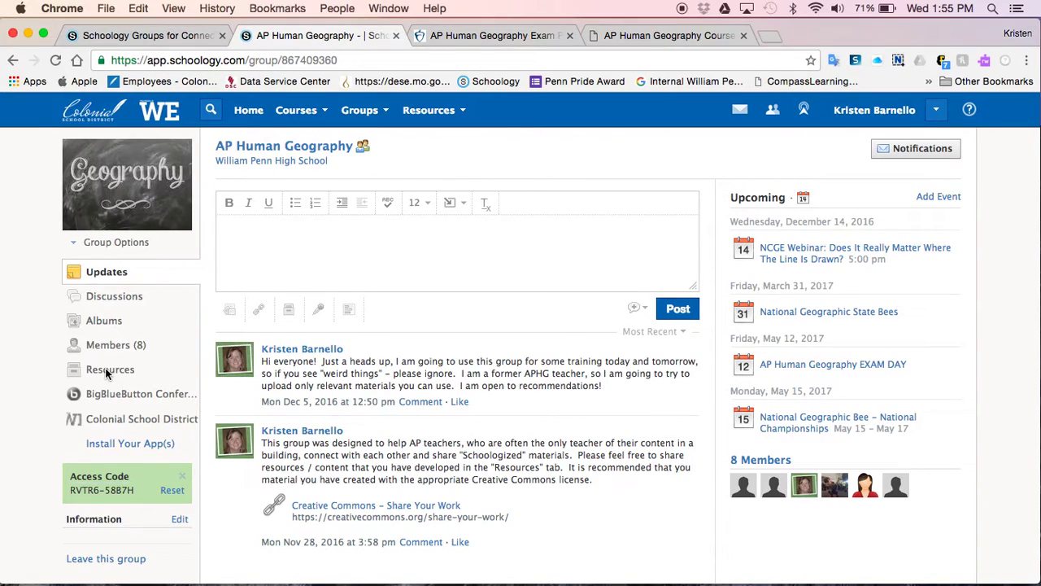
left_click(101, 375)
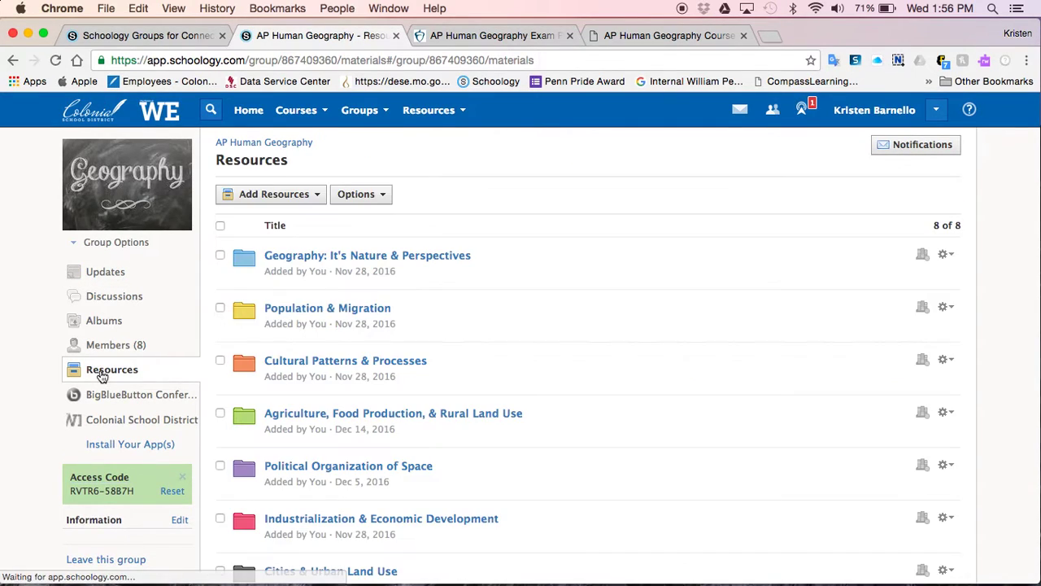
left_click(397, 413)
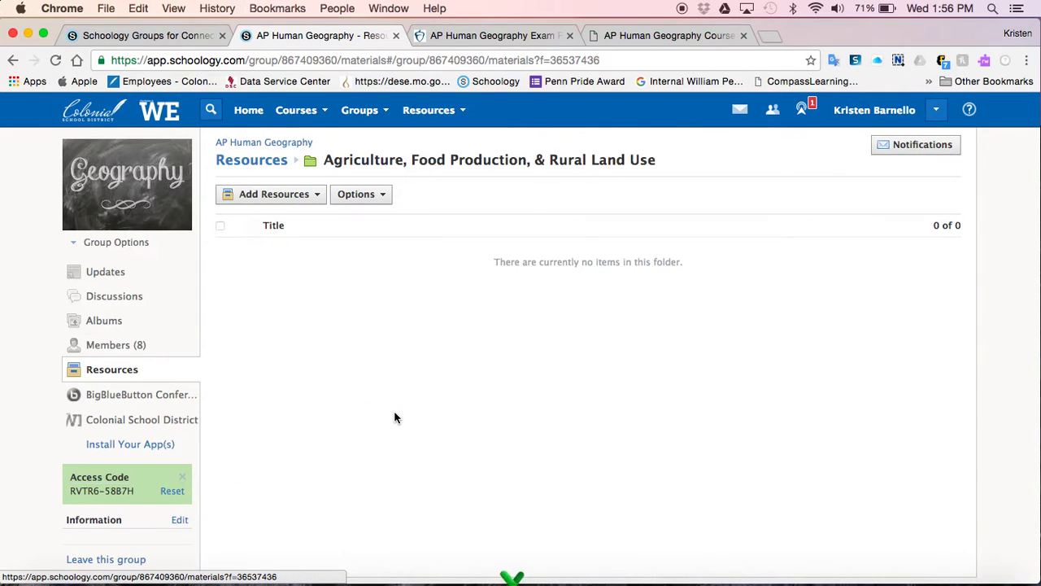
- Start copying from resources into the folder and search the YouTube app for "crash course history agricultural revolution"
left_click(313, 196)
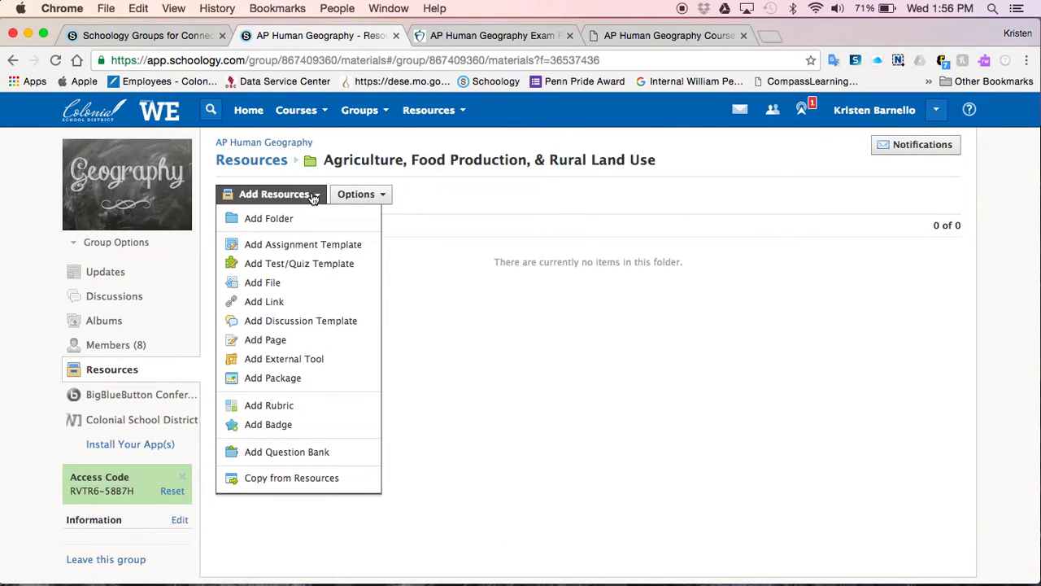
left_click(290, 477)
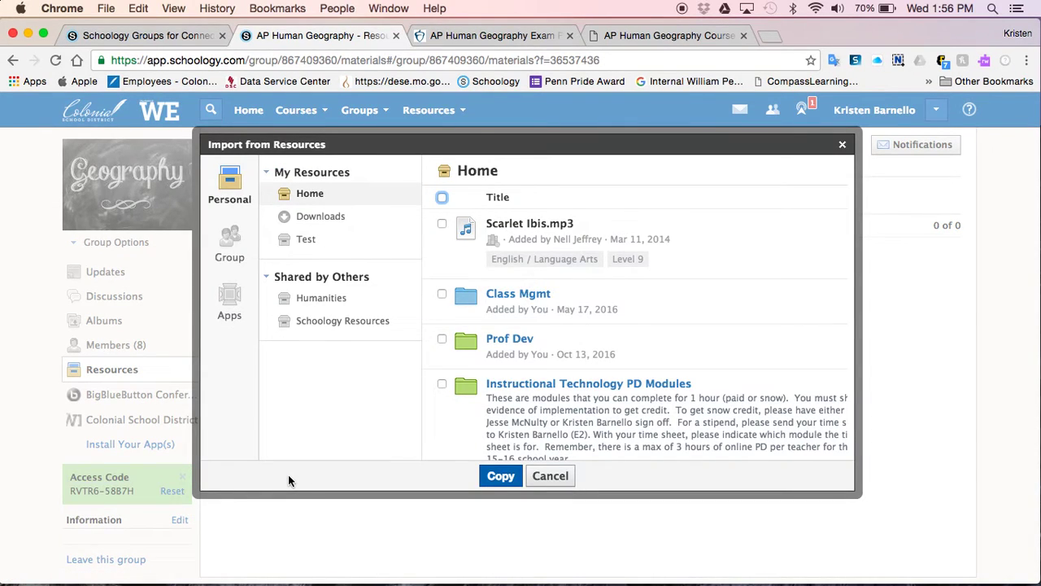
left_click(234, 298)
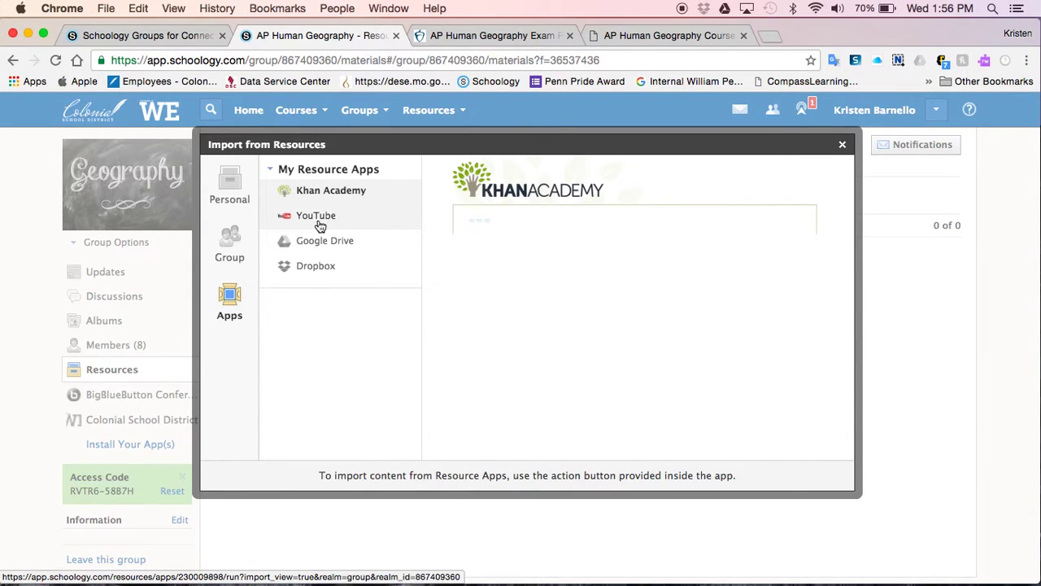
left_click(318, 218)
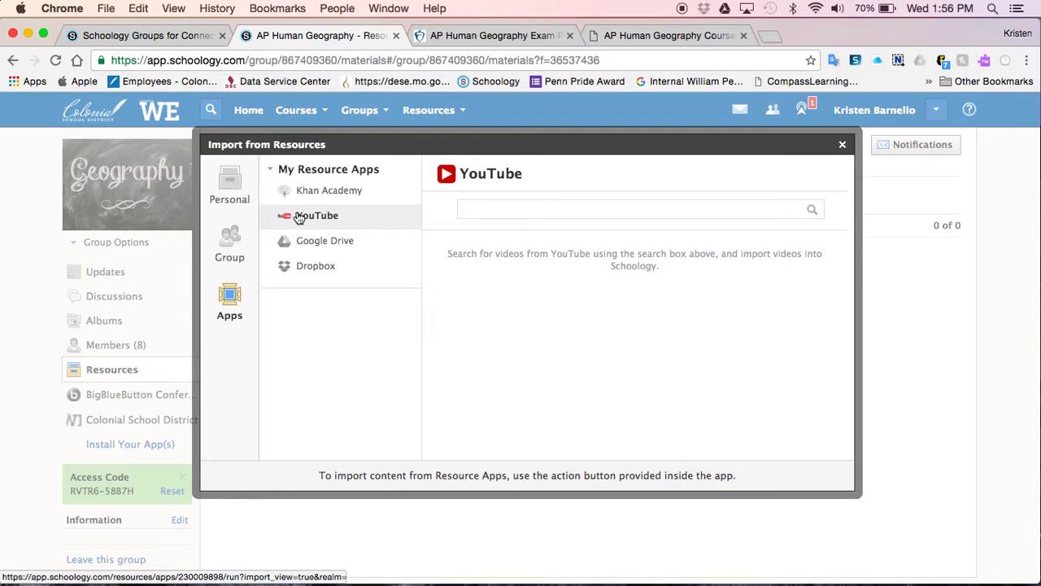
left_click(487, 212)
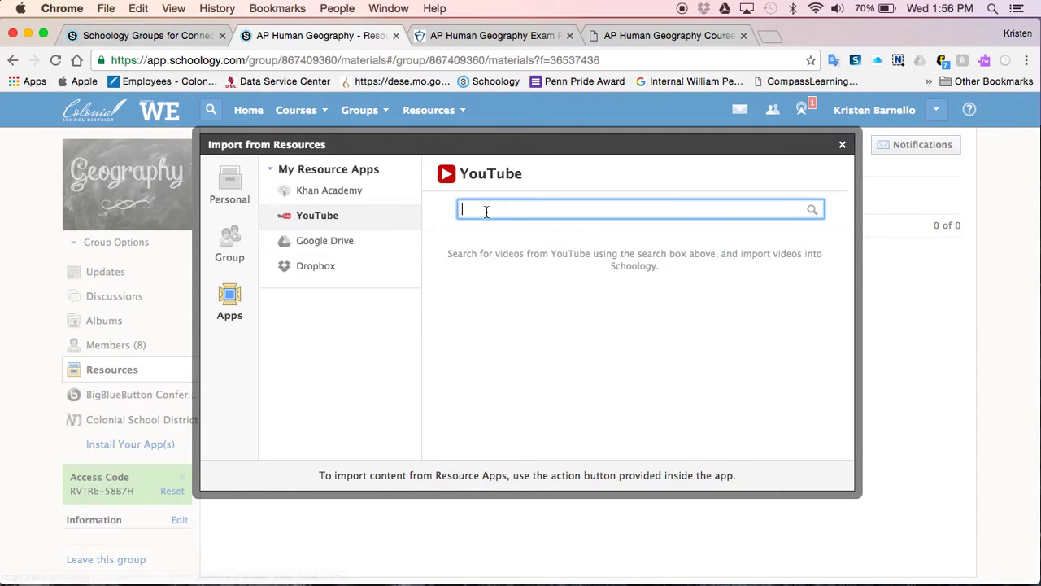
type("crash course history agricultureal revolution")
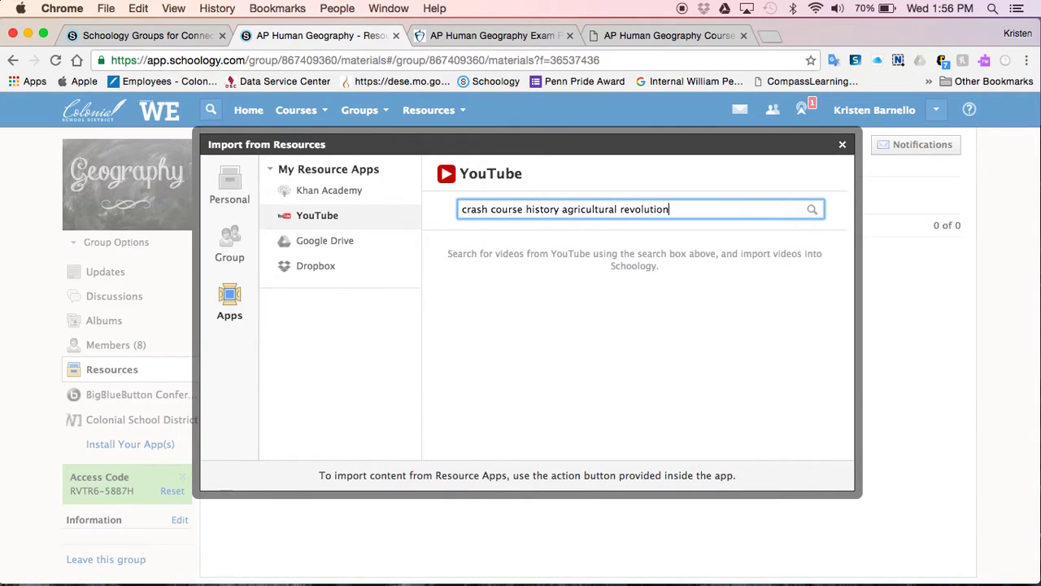
key("Return")
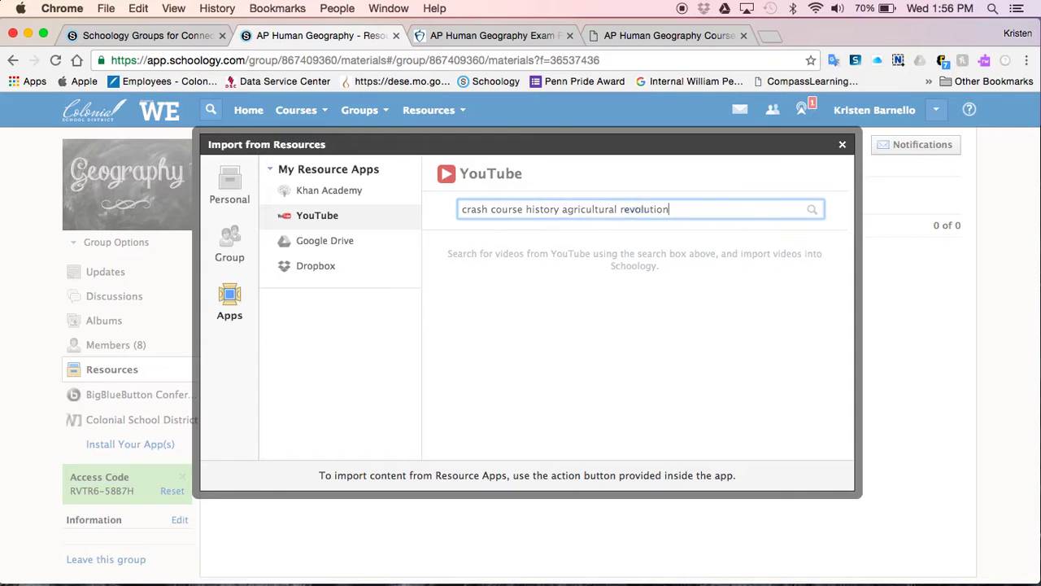
- Import the video "The Agricultural Revolution: Crash Course World History #1" into the folder as an embed
left_click(441, 251)
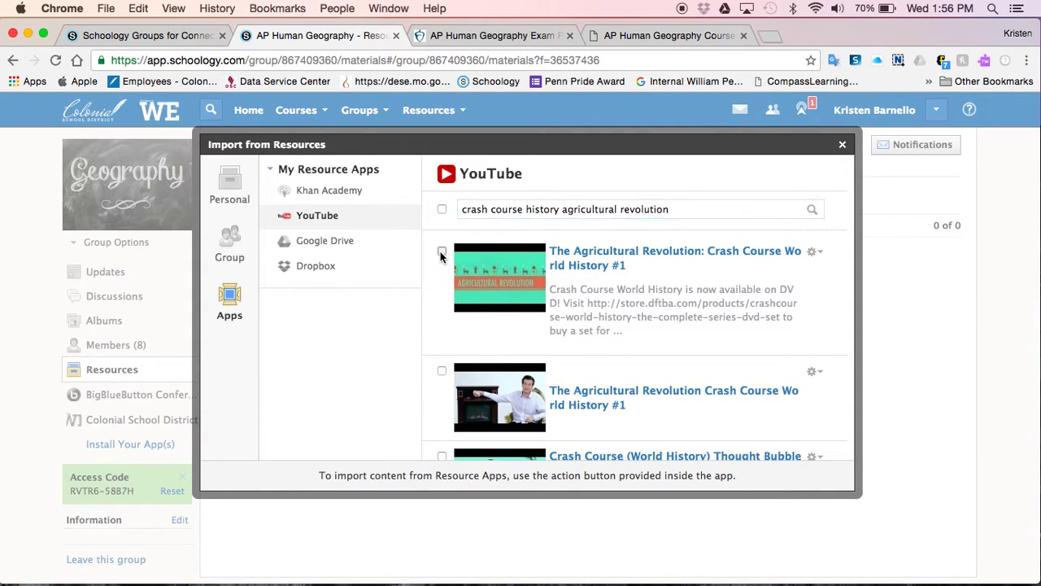
left_click(492, 213)
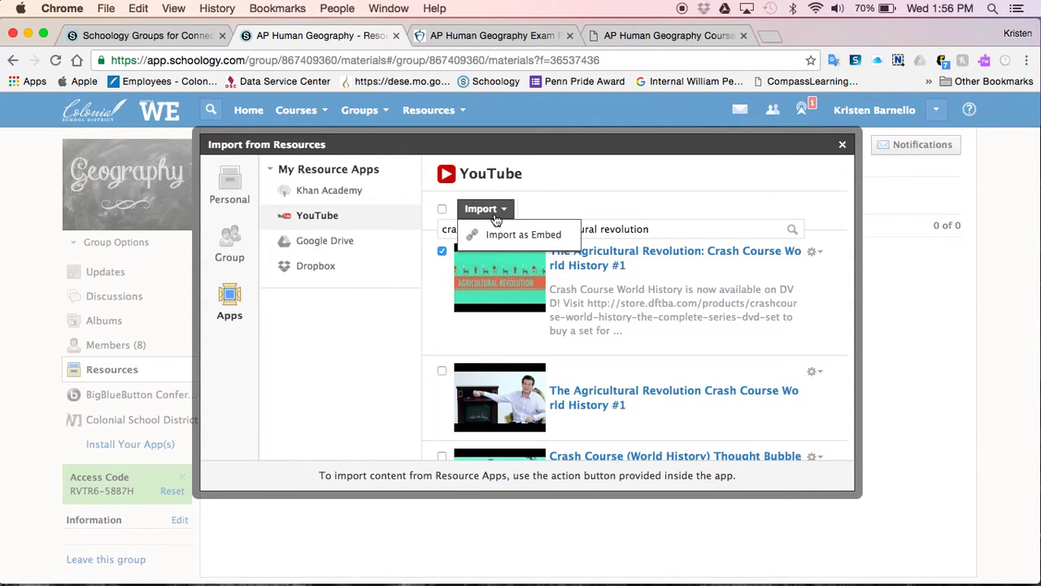
left_click(498, 235)
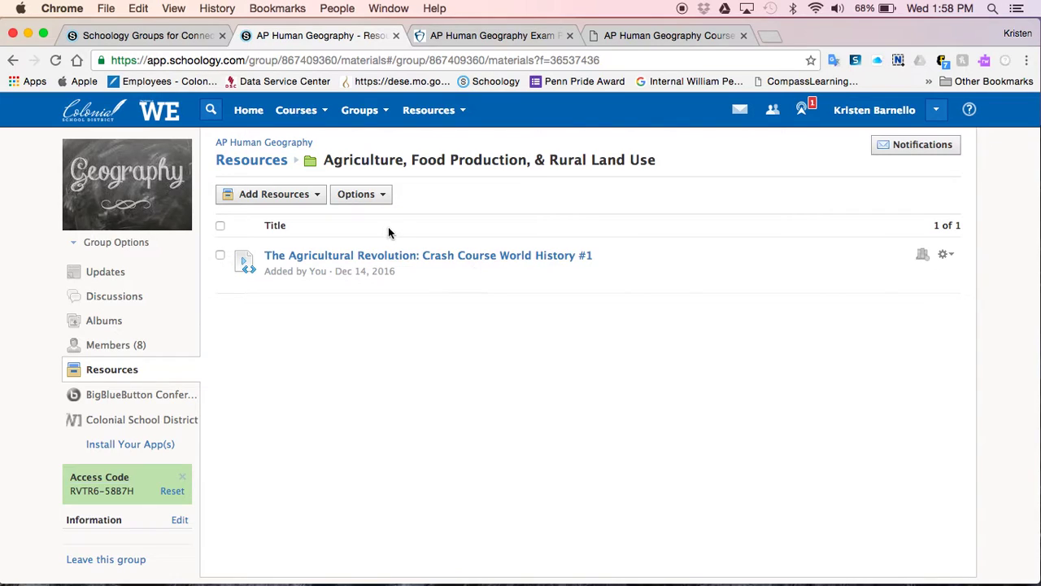
- Create a question bank named "Agric MC Questions" in the folder, with no description and question tracking disabled
left_click(300, 204)
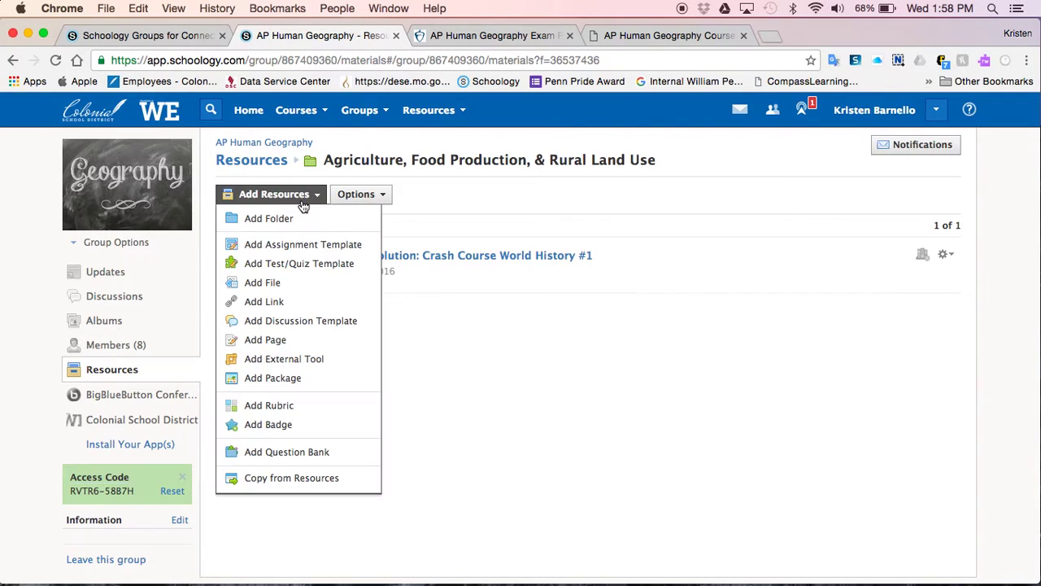
left_click(305, 452)
type("A")
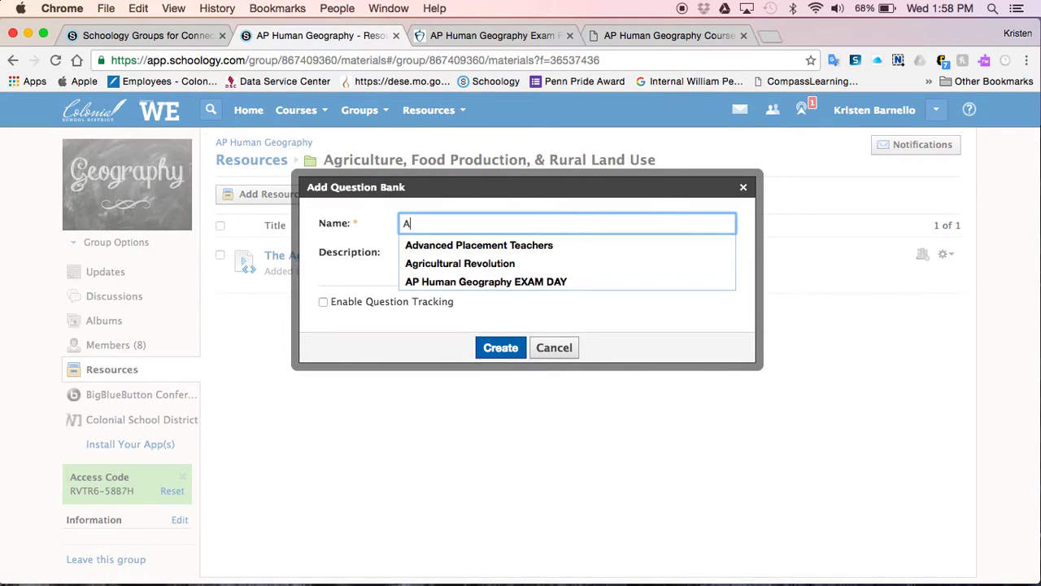
type("gric M")
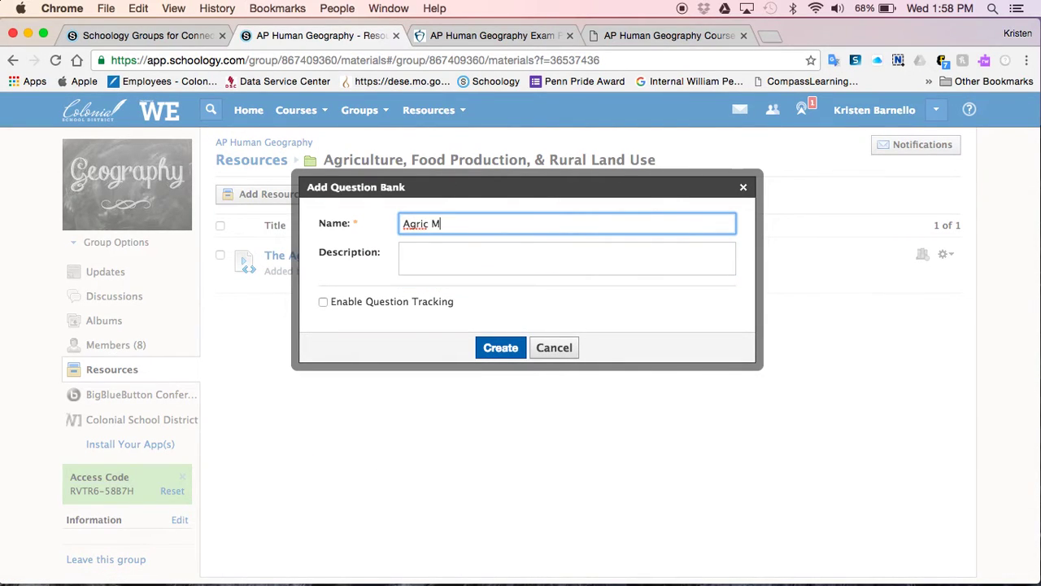
type("C Questions")
left_click(476, 255)
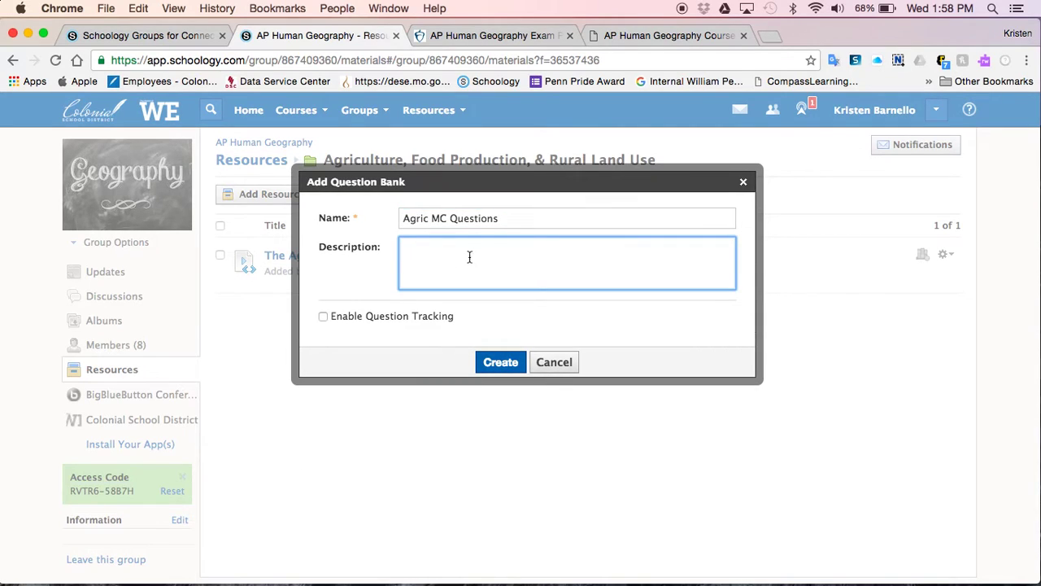
left_click(325, 315)
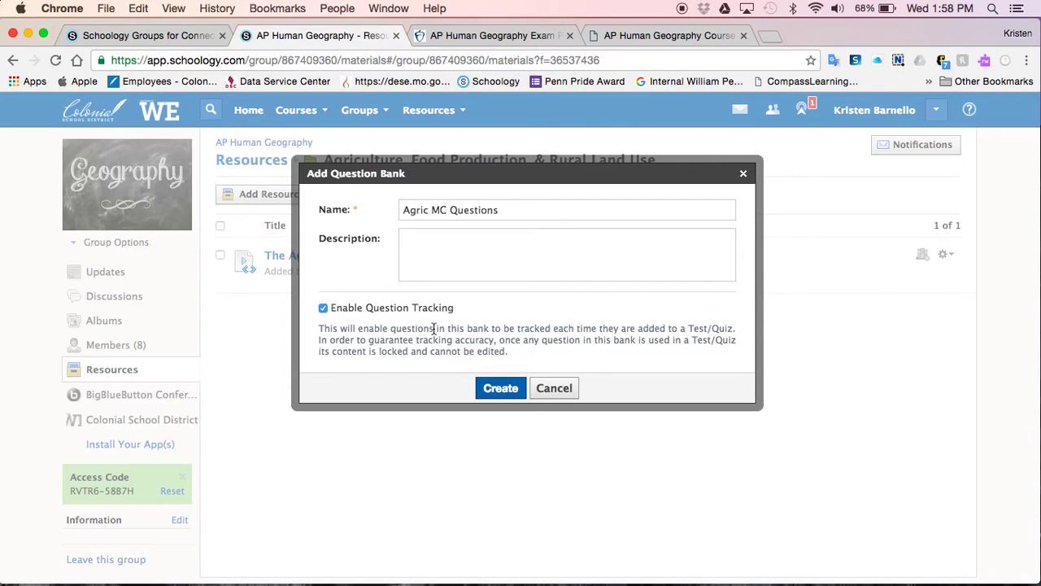
left_click(323, 308)
left_click(493, 363)
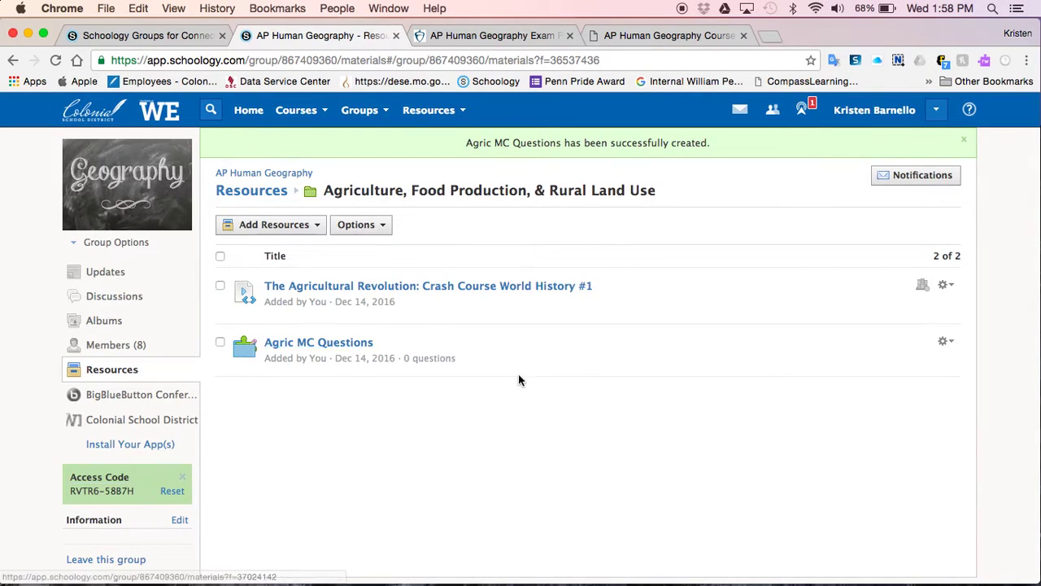
- Open the Agric MC Questions bank and look over the question types that can be added
left_click(359, 343)
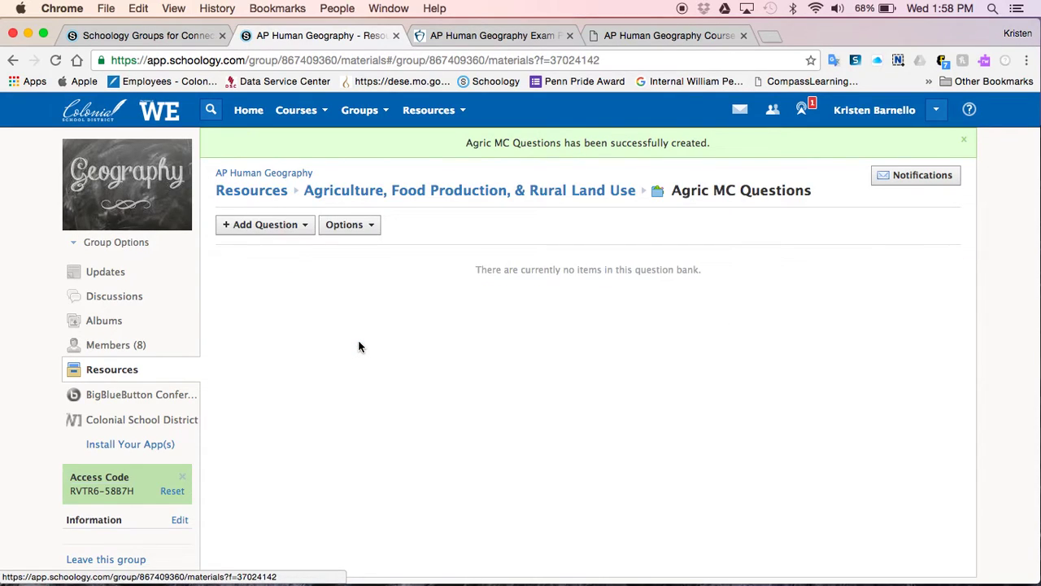
left_click(307, 228)
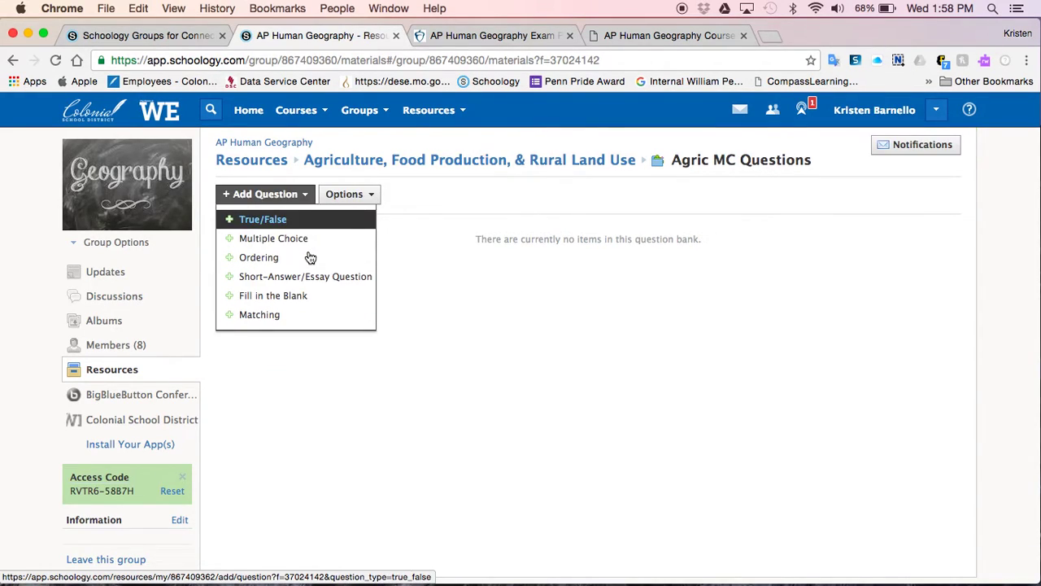
left_click(485, 234)
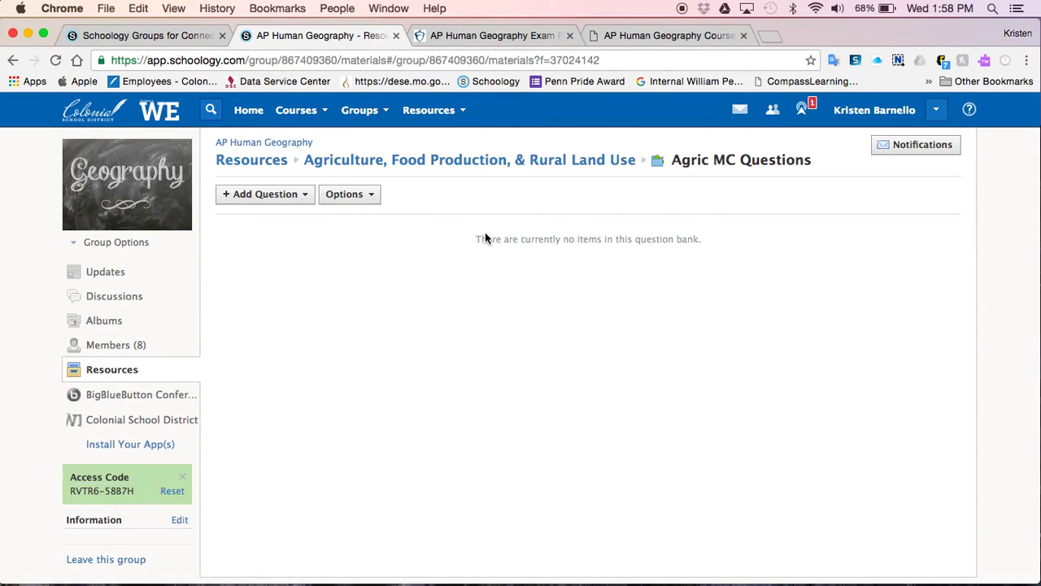
- Check the College Board exam practice page and examine free-response question 4 with its drawings in the course description PDF
left_click(485, 35)
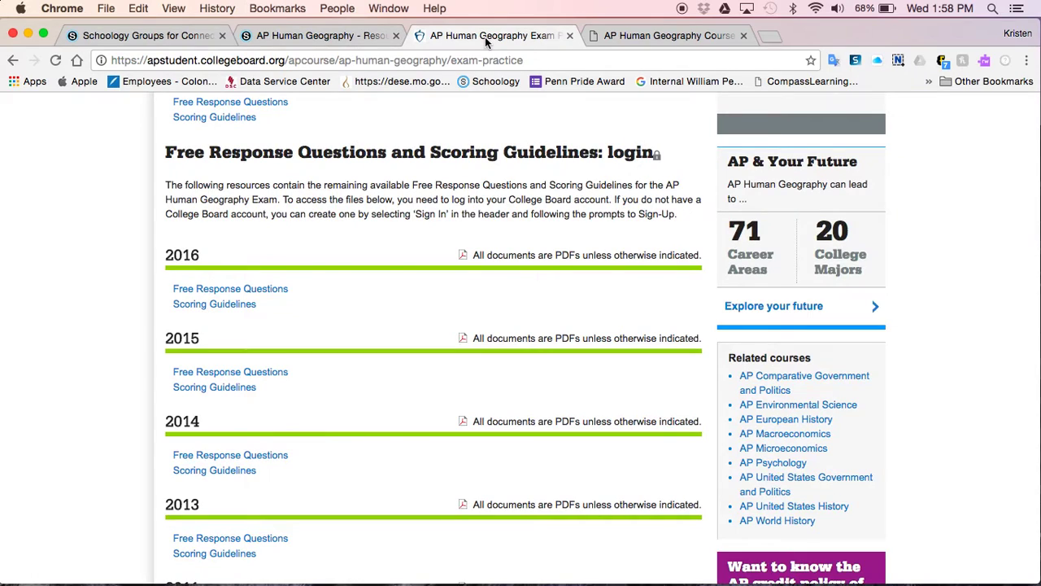
left_click(659, 35)
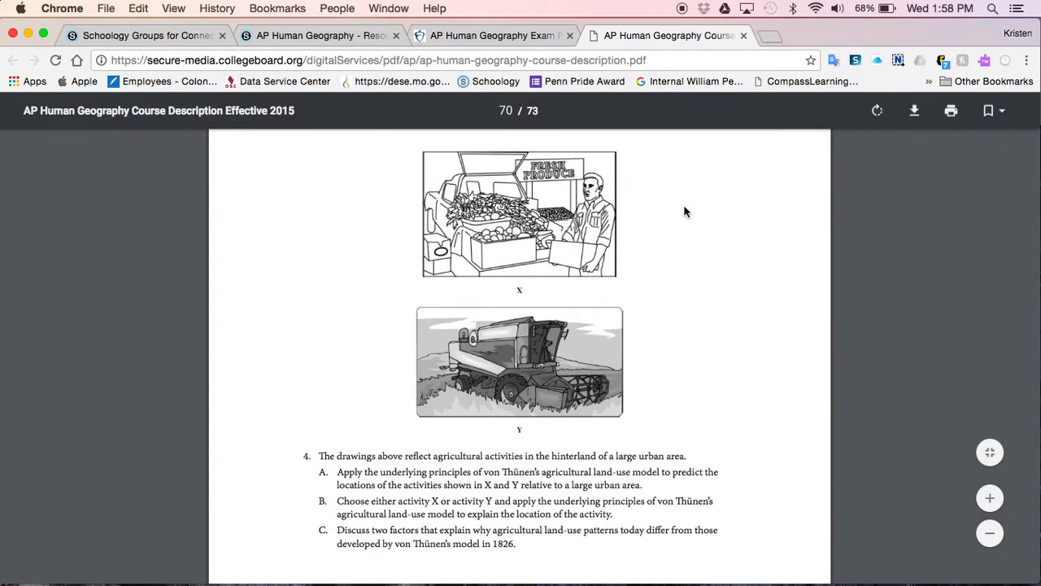
scroll(684, 207, "up", 1)
scroll(684, 207, "down", 1)
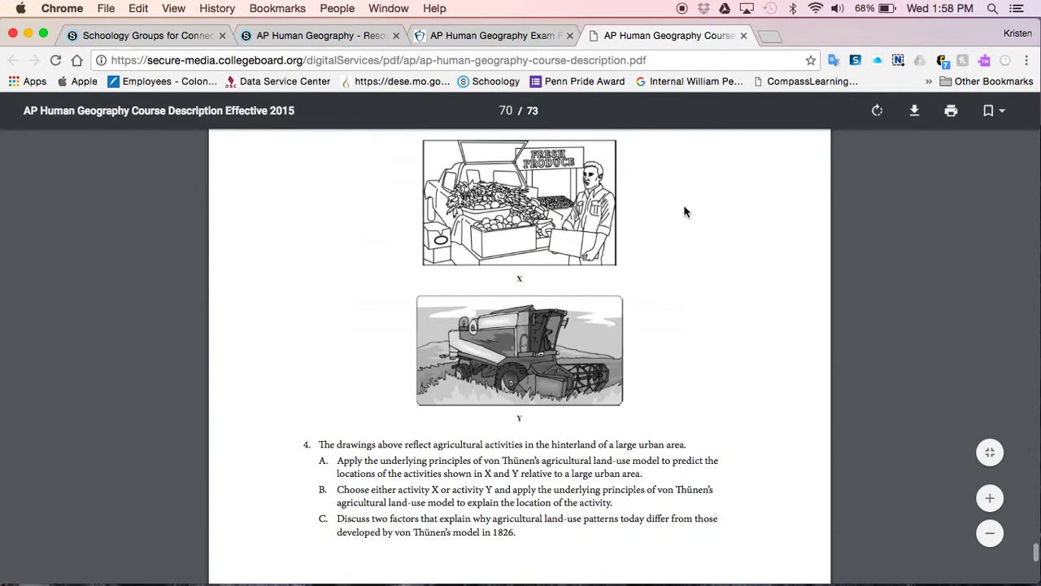
scroll(684, 212, "down", 1)
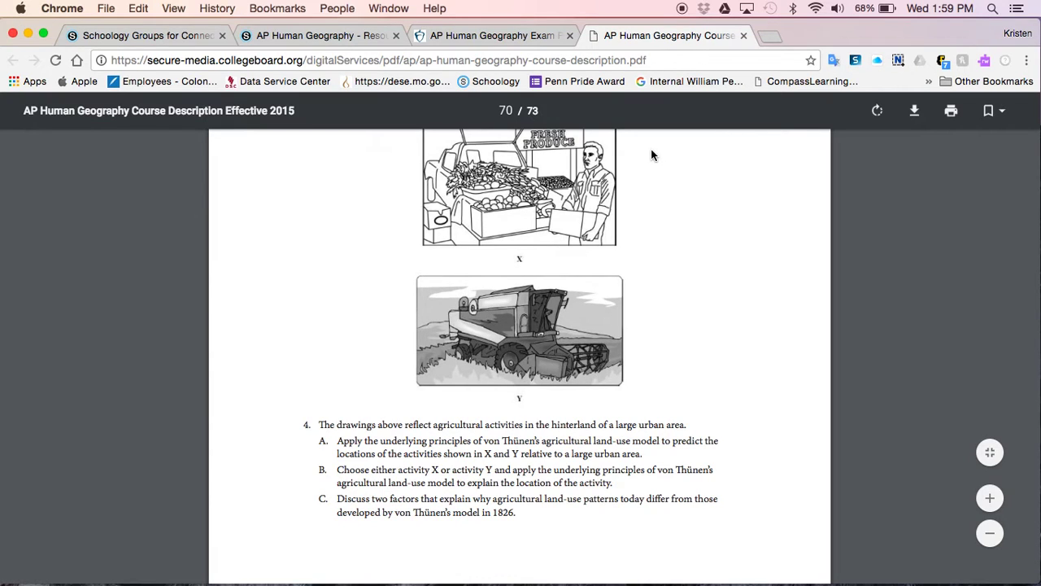
scroll(652, 151, "up", 1)
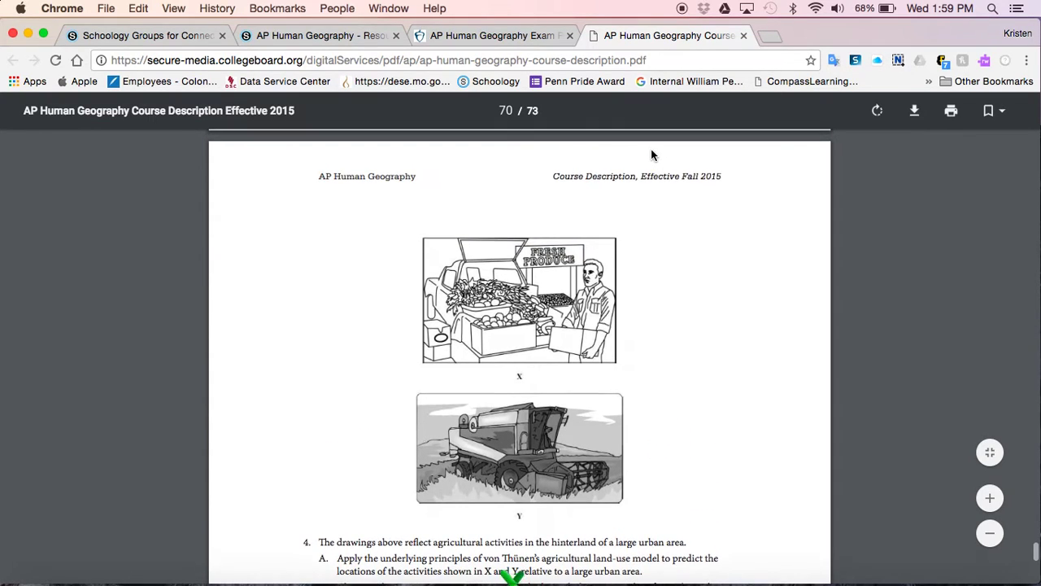
scroll(652, 153, "down", 1)
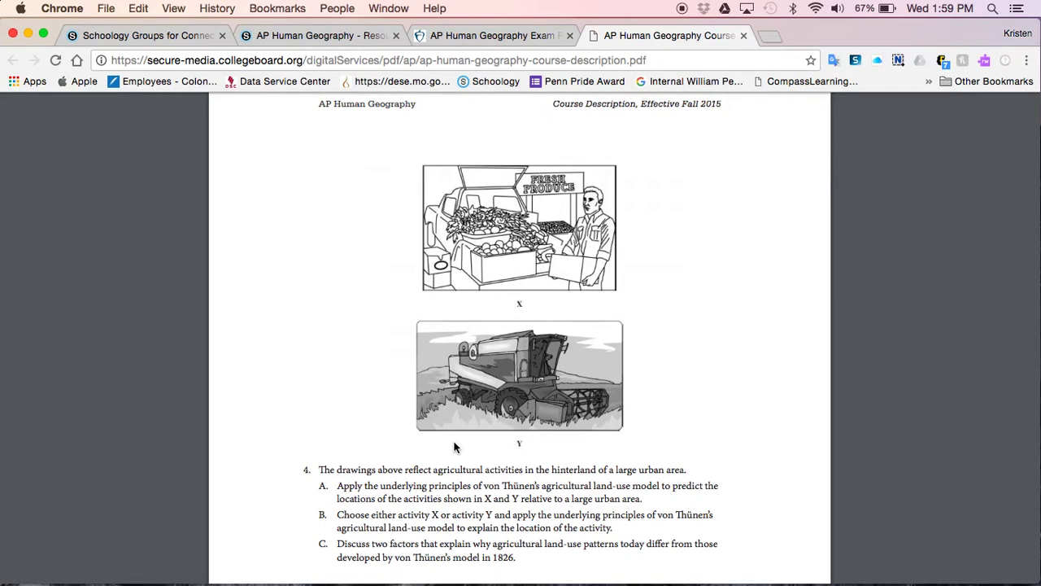
- Return to the Agric MC Questions bank and start a new Short-Answer/Essay question
left_click(323, 35)
left_click(293, 195)
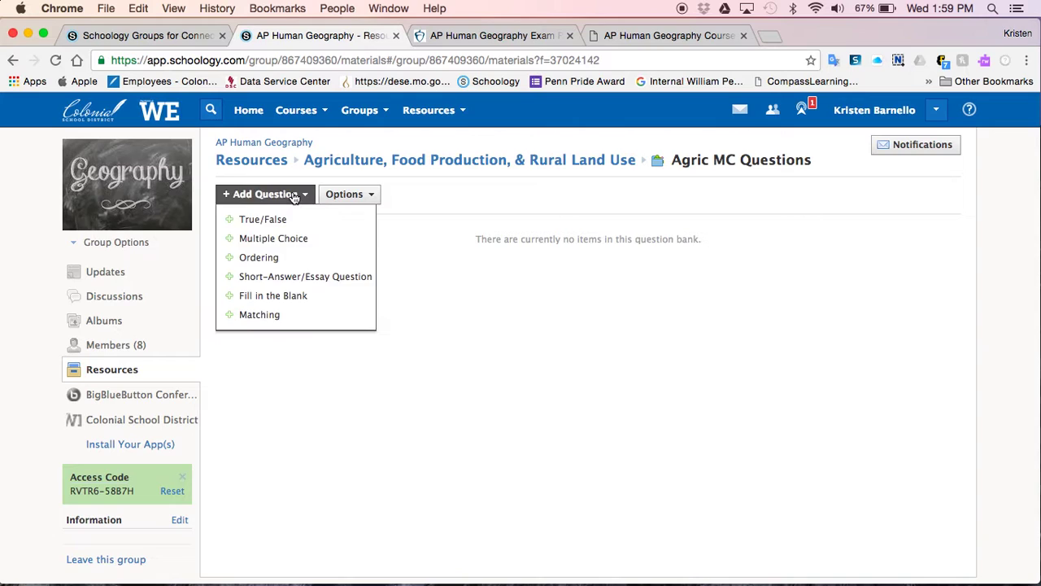
left_click(301, 277)
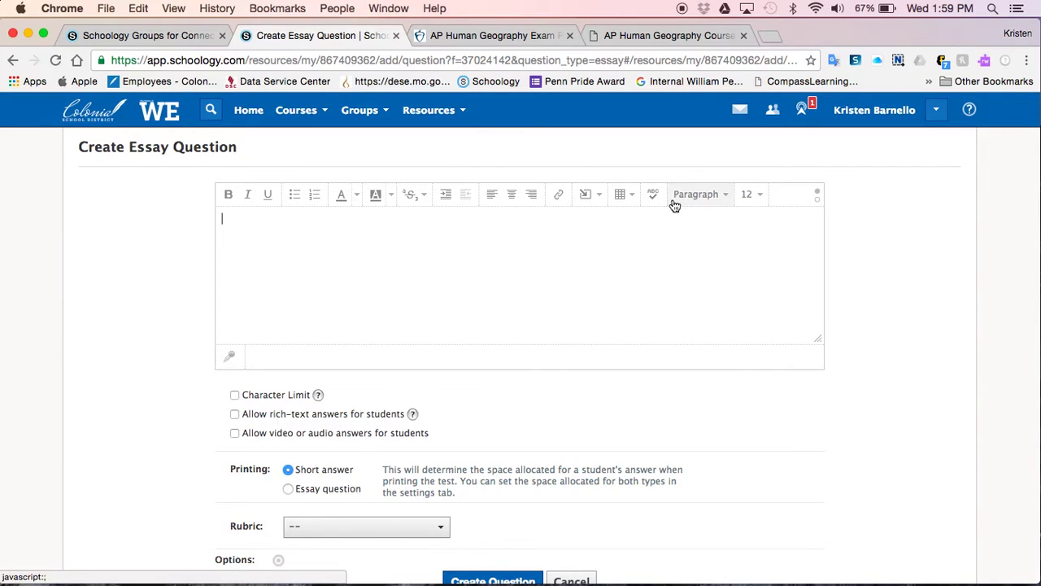
- Insert the Desktop image "Screen Shot 2016-12-14 at 1.45.50 PM" into the essay question's text
left_click(587, 193)
left_click(606, 223)
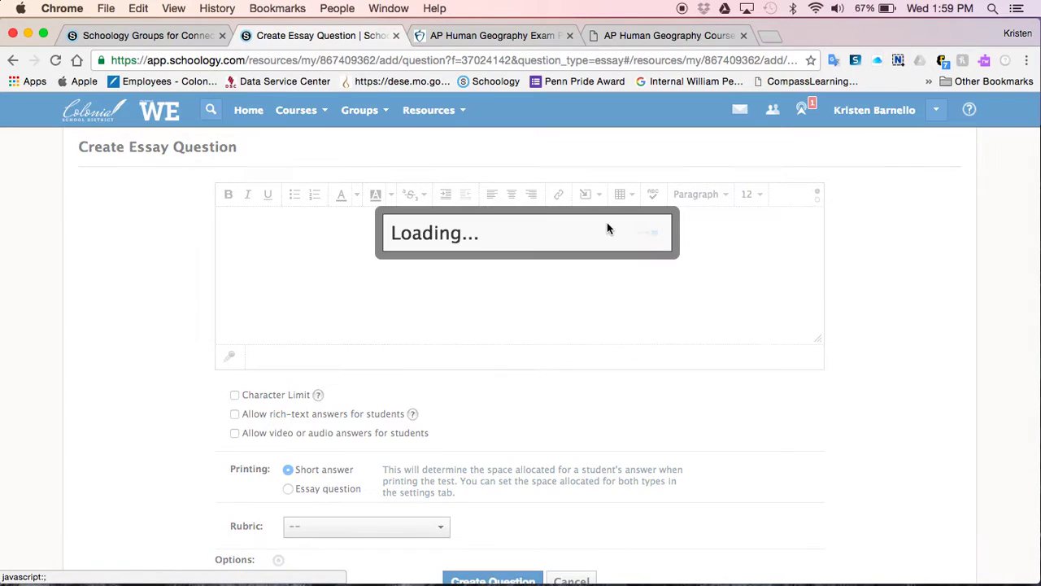
left_click(454, 268)
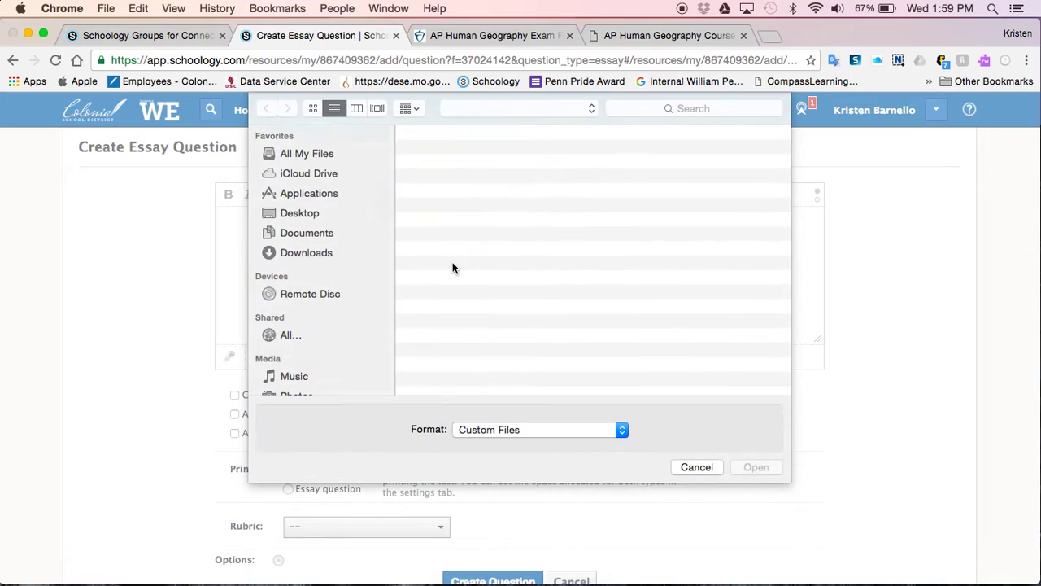
left_click(492, 167)
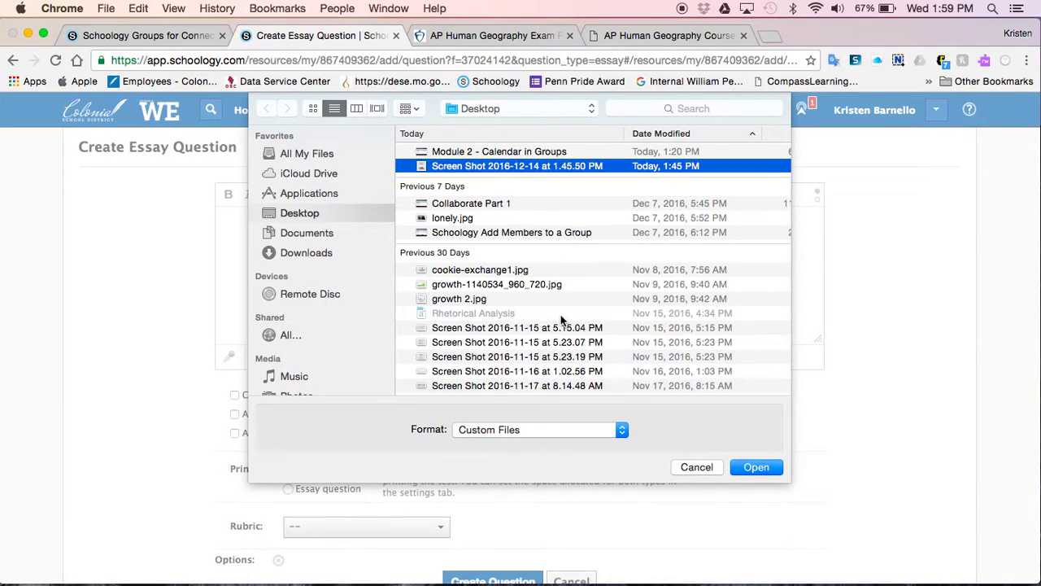
left_click(753, 466)
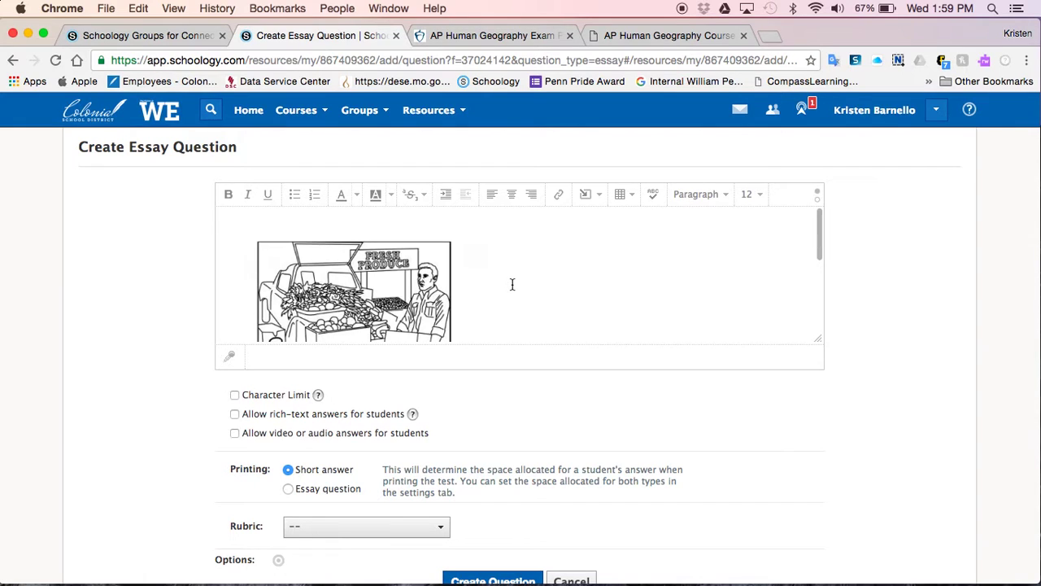
scroll(511, 283, "down", 2)
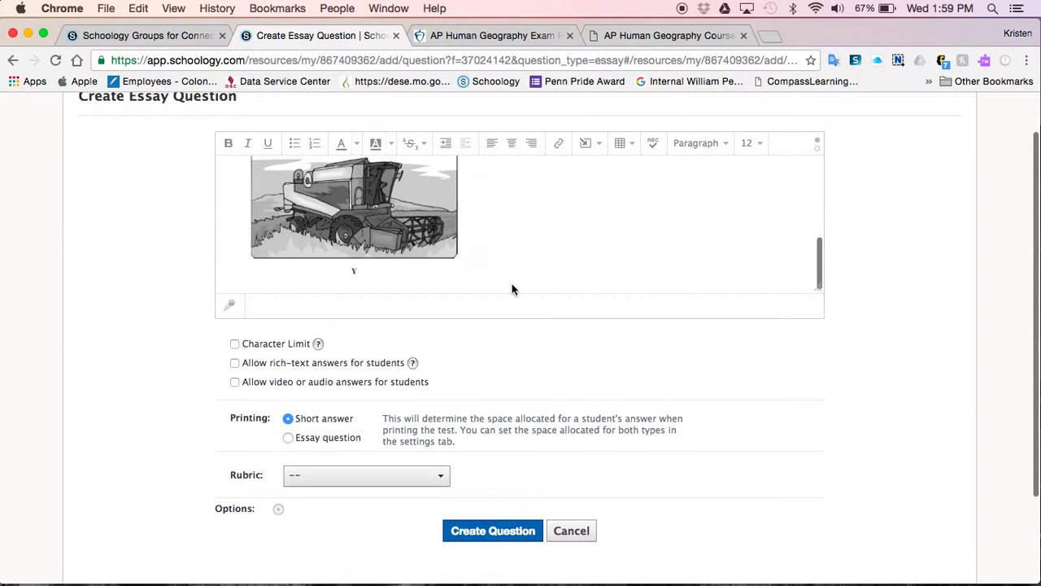
- Try to copy the wording of question 4 from the course description PDF into the essay question below the drawings
left_click(495, 279)
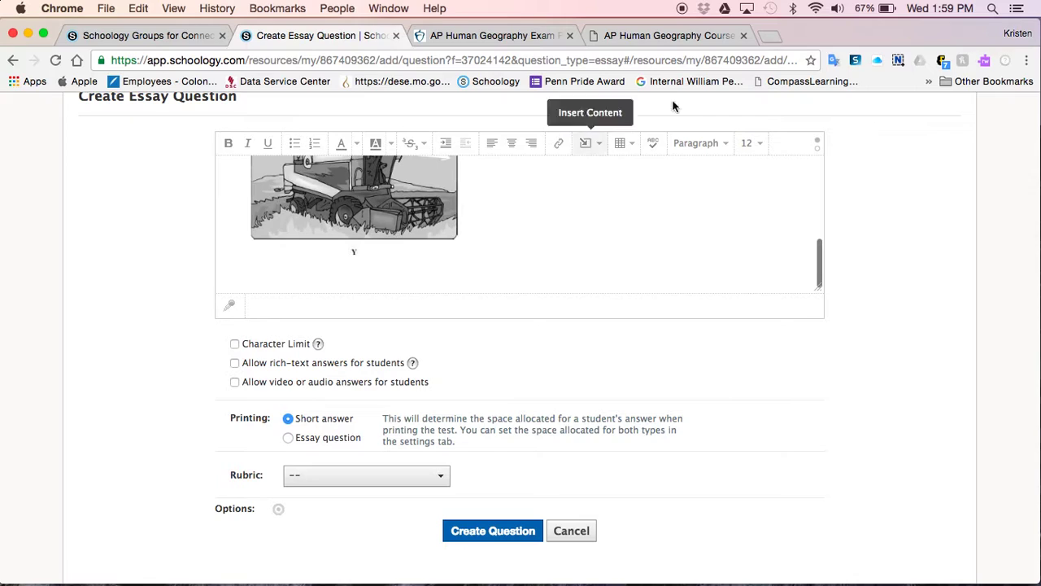
left_click(657, 36)
scroll(610, 425, "down", 4)
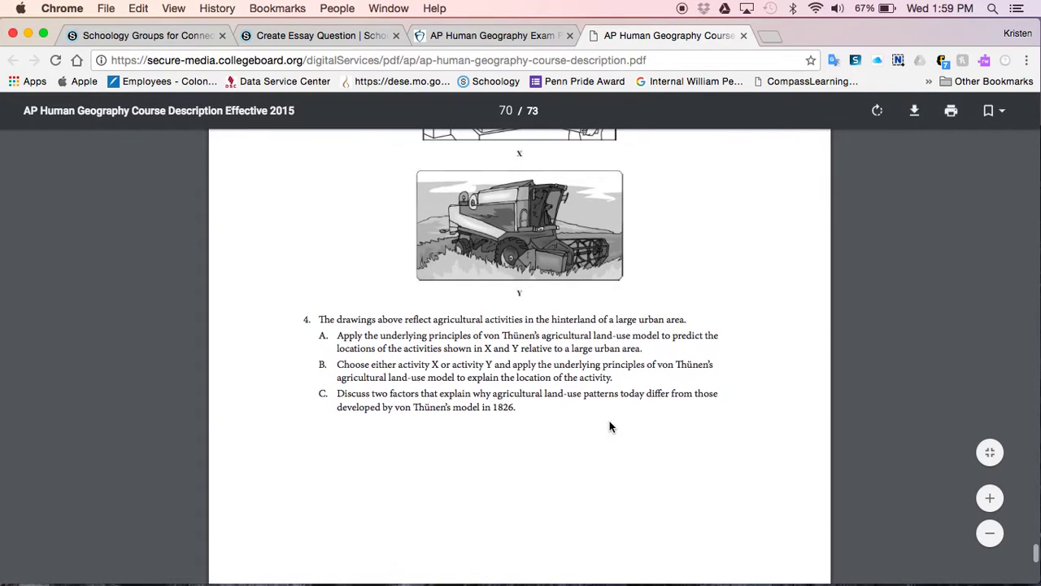
left_click_drag(320, 317, 536, 413)
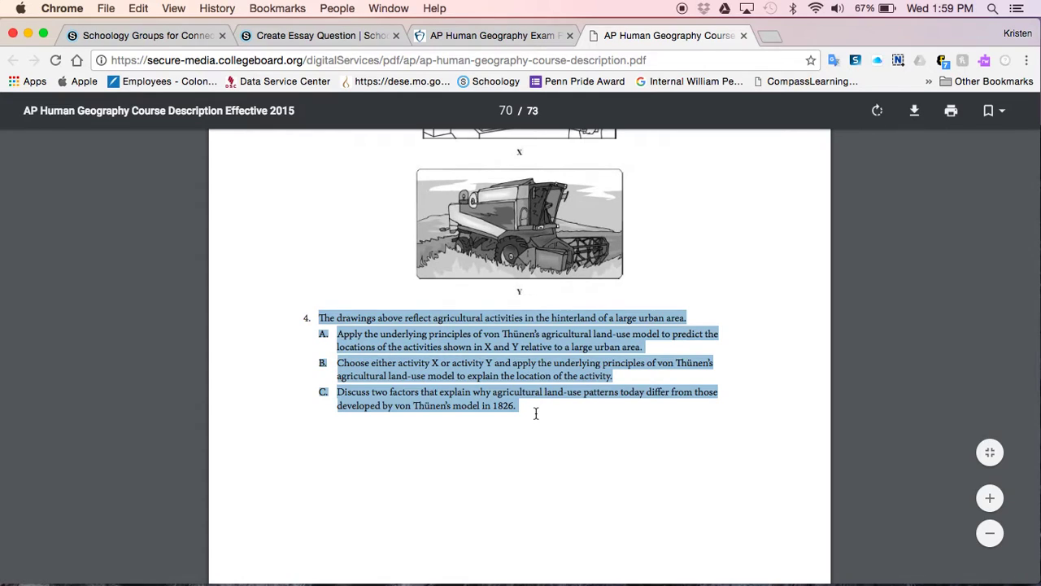
left_click(331, 35)
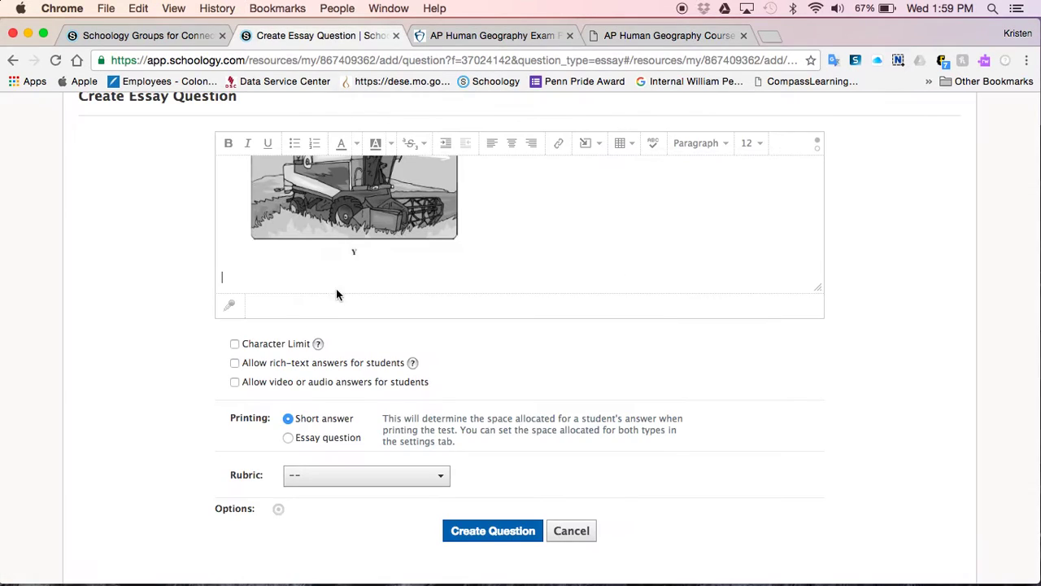
type("<iframe width=\"560\" height=\"315\" src=\"https://www.youtube.com/embed/S6nkiJmqL-o\" frameborder=\"0\" allowfullscreen></iframe>")
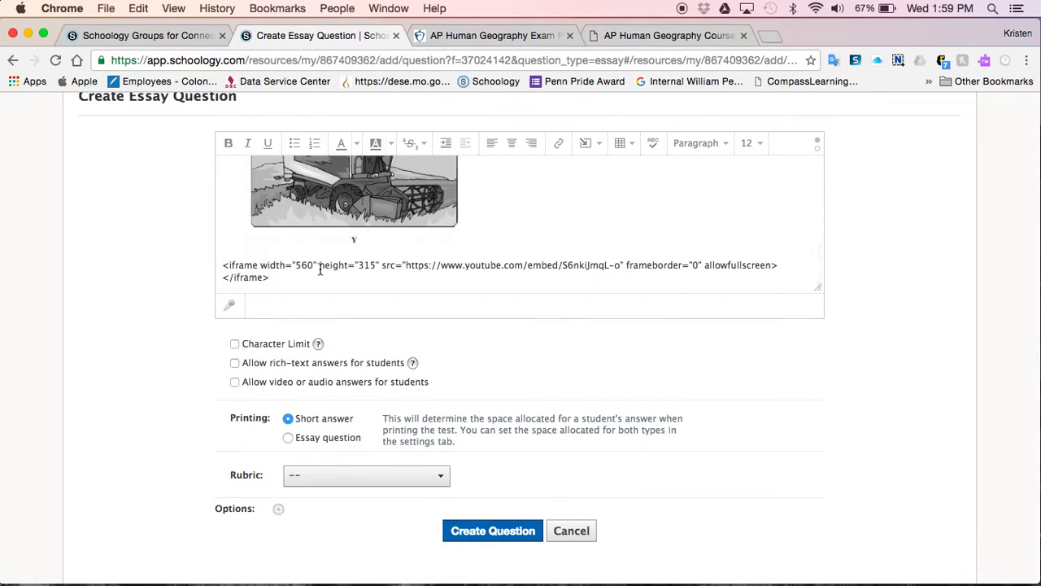
scroll(320, 270, "up", 5)
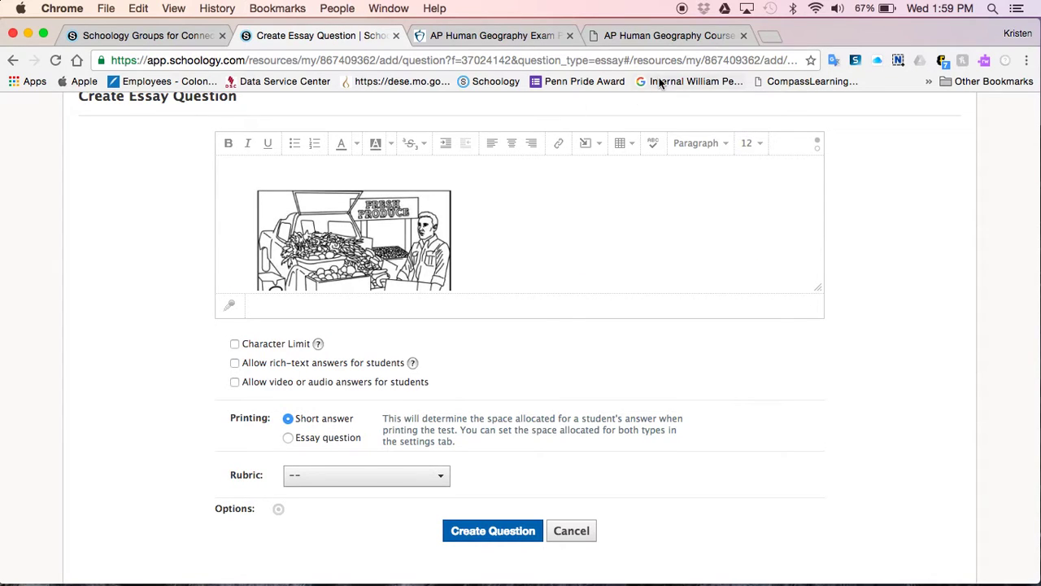
- Reselect question 4 with parts A to C in the PDF and paste the clipboard contents beneath the essay question's drawings
left_click(667, 36)
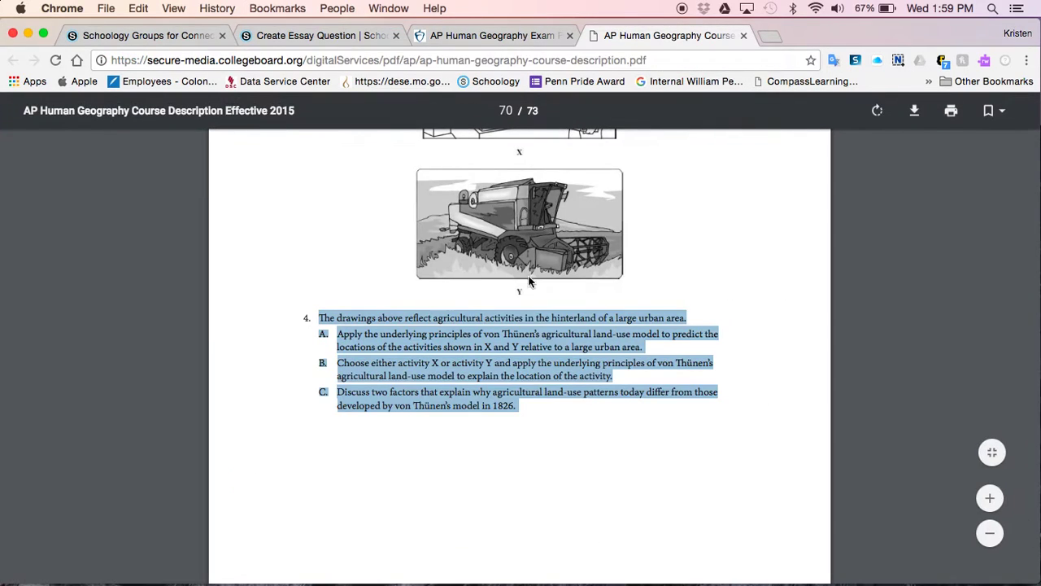
left_click(444, 381)
triple_click(445, 381)
left_click(460, 382)
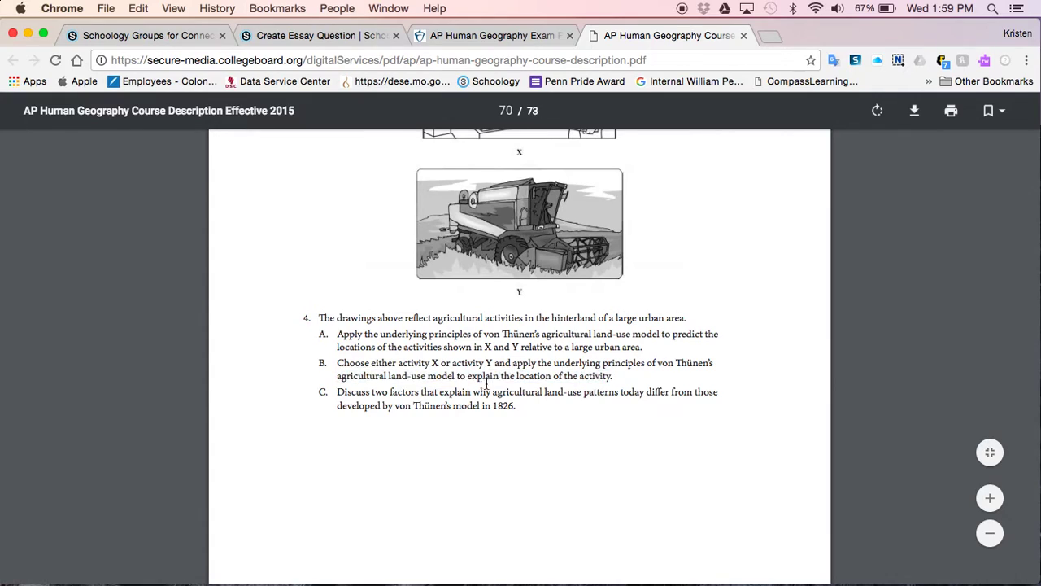
left_click_drag(522, 406, 320, 314)
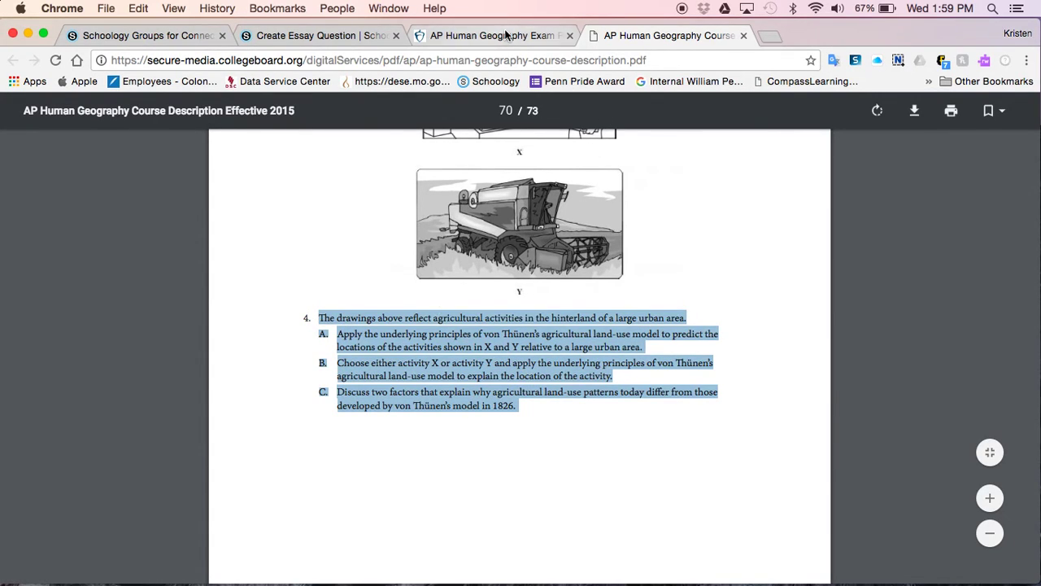
left_click(316, 36)
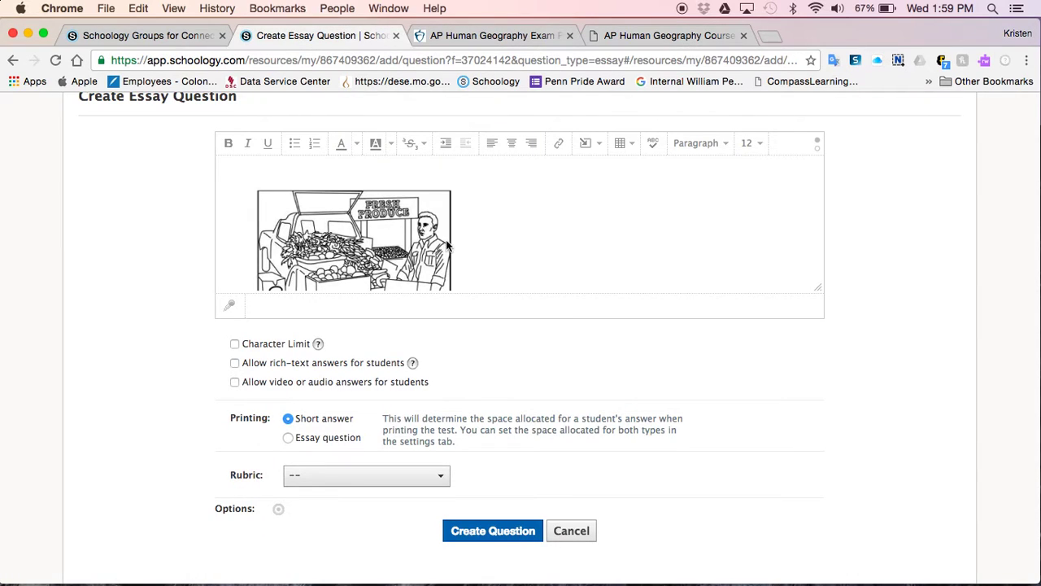
scroll(446, 240, "down", 5)
key("super+v")
scroll(436, 239, "down", 6)
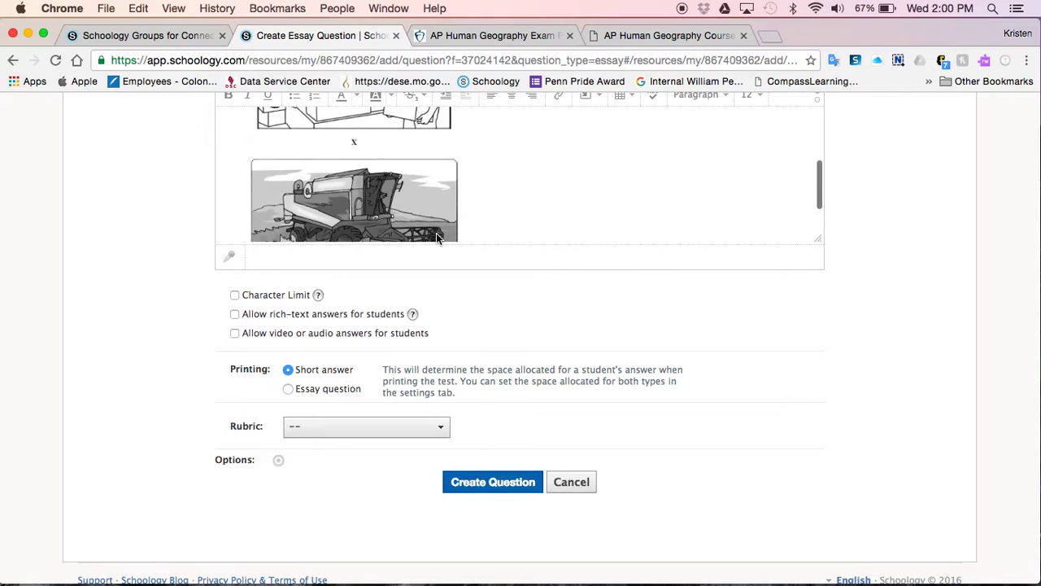
- Recheck question 4's wording in the PDF and enter "The drawings above refelct........" below drawing Y in the essay question
left_click(662, 36)
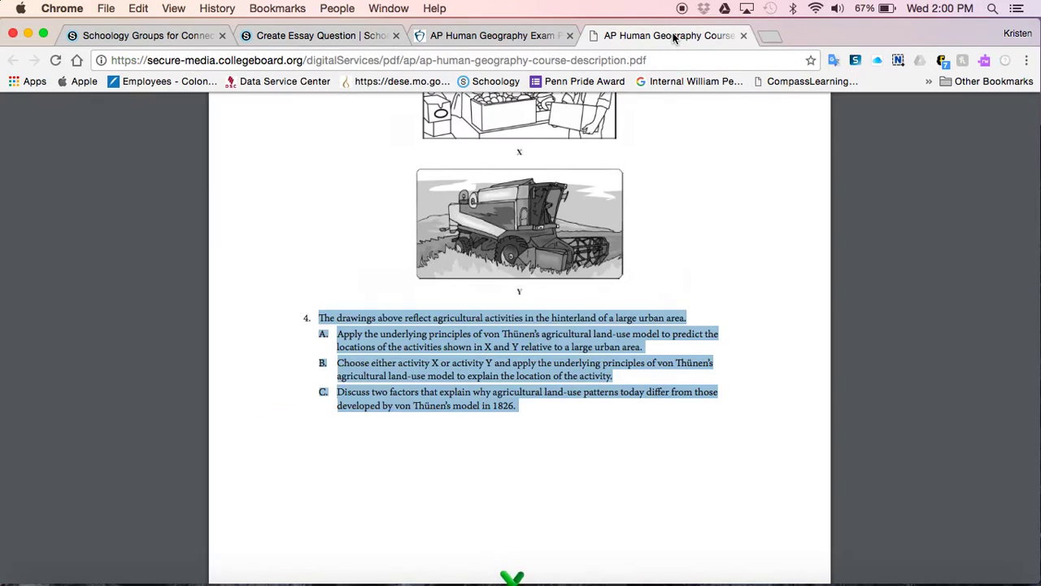
left_click(327, 41)
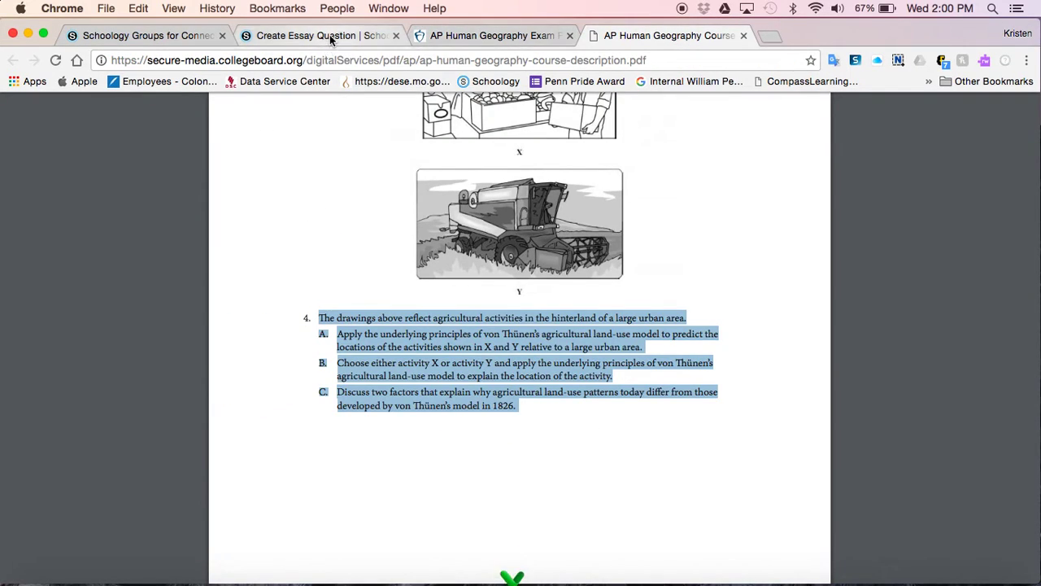
type("The draw")
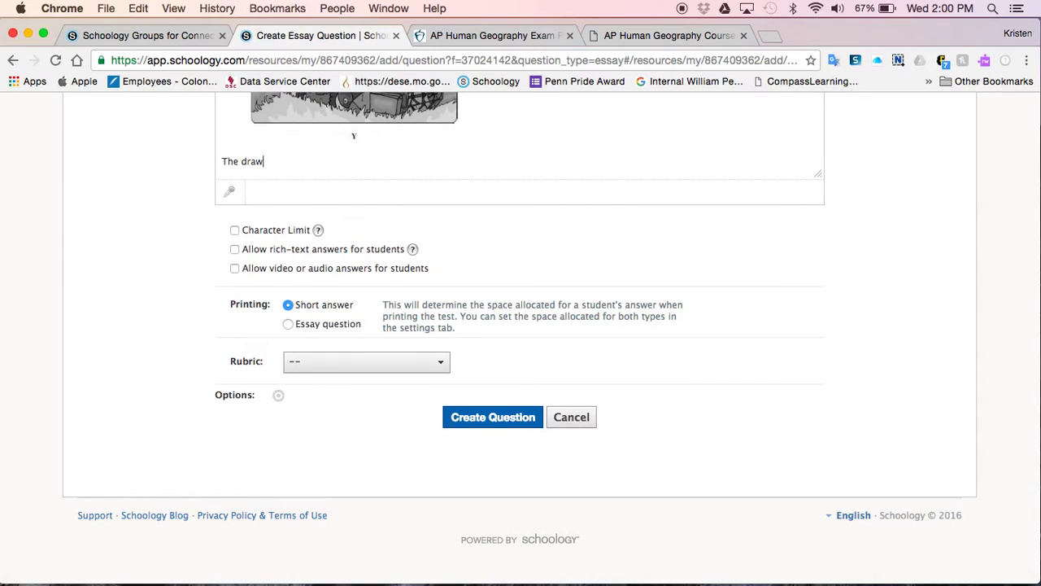
type("ings above refelct........")
scroll(872, 211, "up", 3)
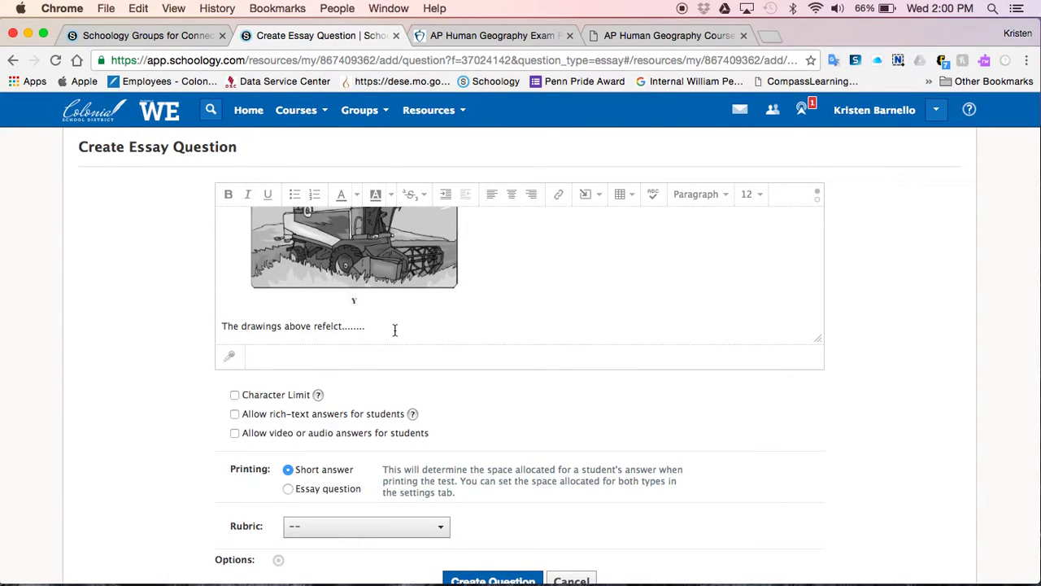
- Run the spell check on the question text and correct the misspelled word to "reflect"
left_click(652, 194)
left_click(318, 327)
type("reflect")
left_click(406, 315)
- Examine the character limit and rich-text answer options of the essay question, leaving both turned off
left_click(234, 394)
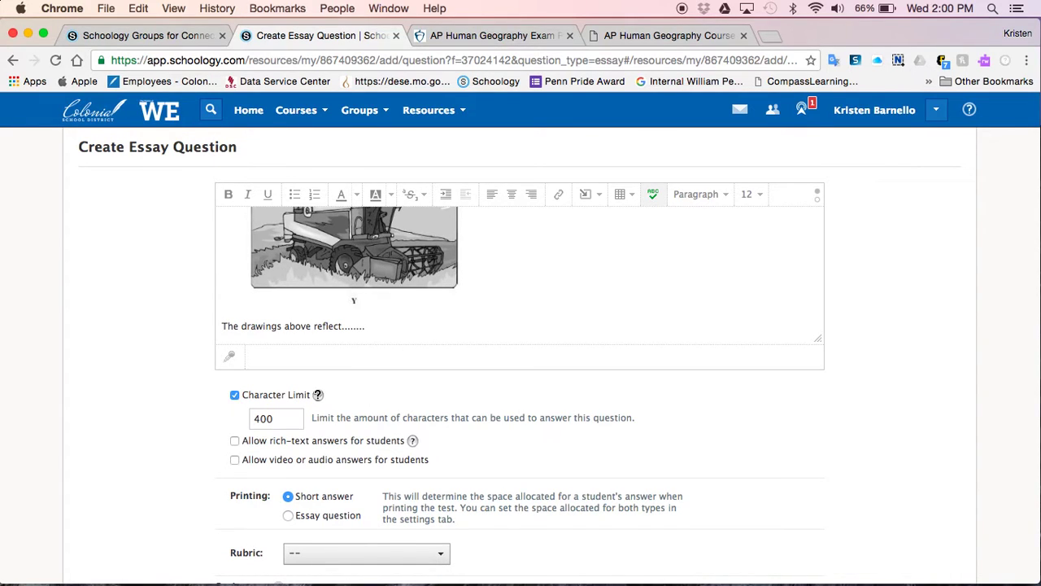
left_click(235, 395)
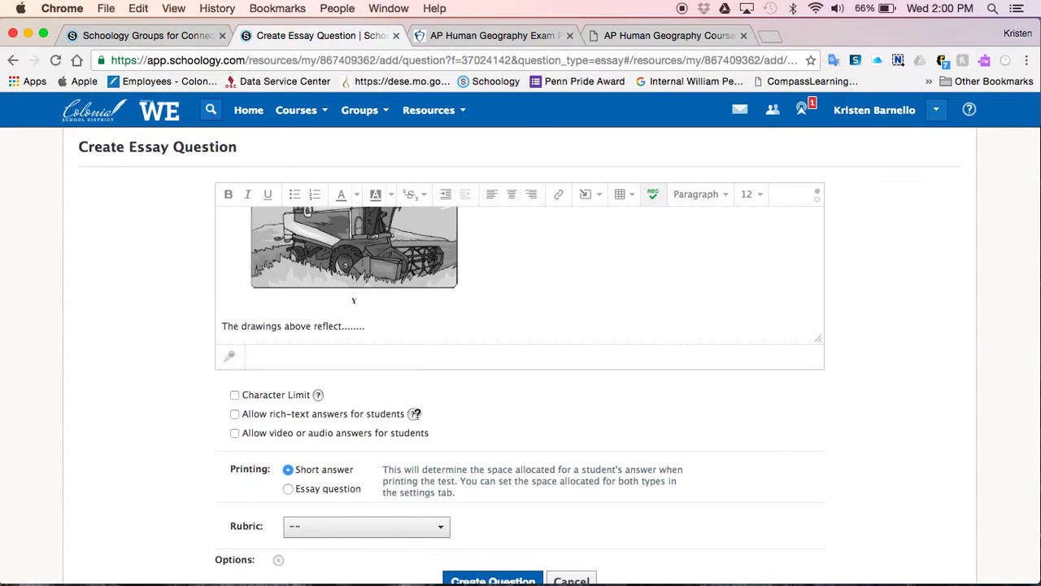
mouse_move(413, 415)
left_click(426, 318)
- Set the question's printing space to Essay question and look over the available rubric choices without attaching one
scroll(427, 317, "down", 2)
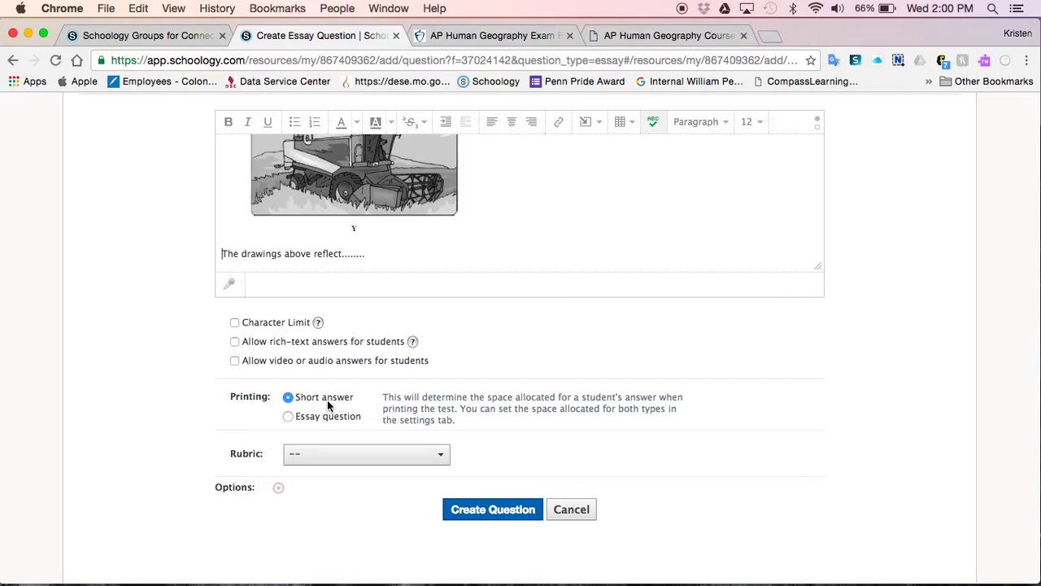
left_click(288, 416)
left_click(437, 462)
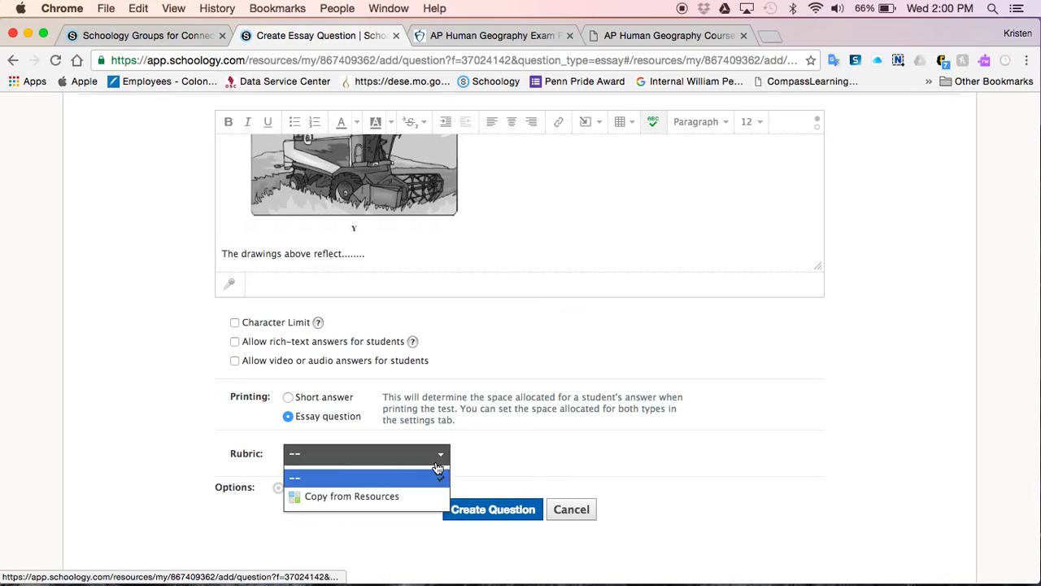
left_click(458, 418)
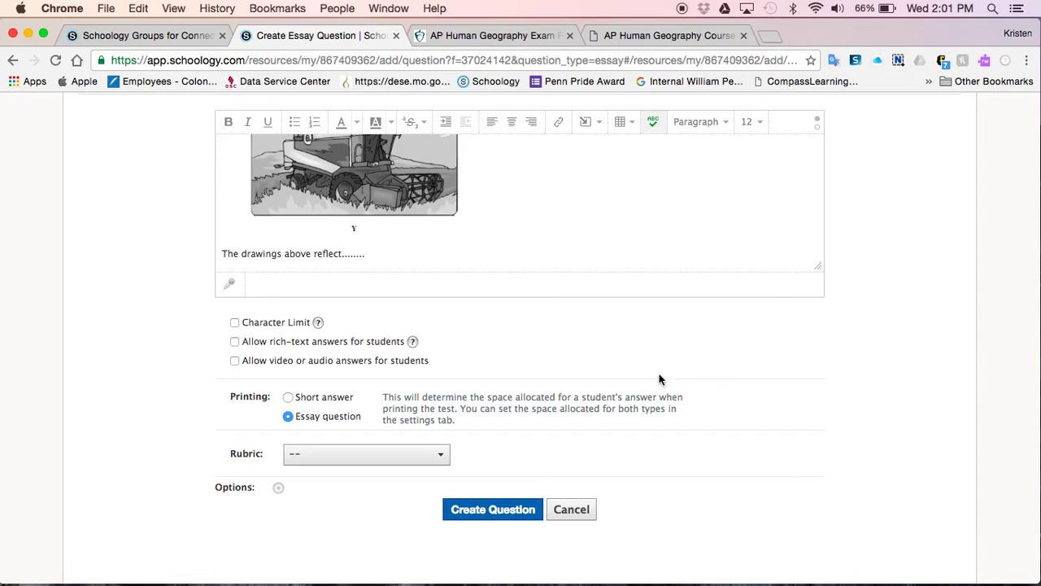
left_click(440, 455)
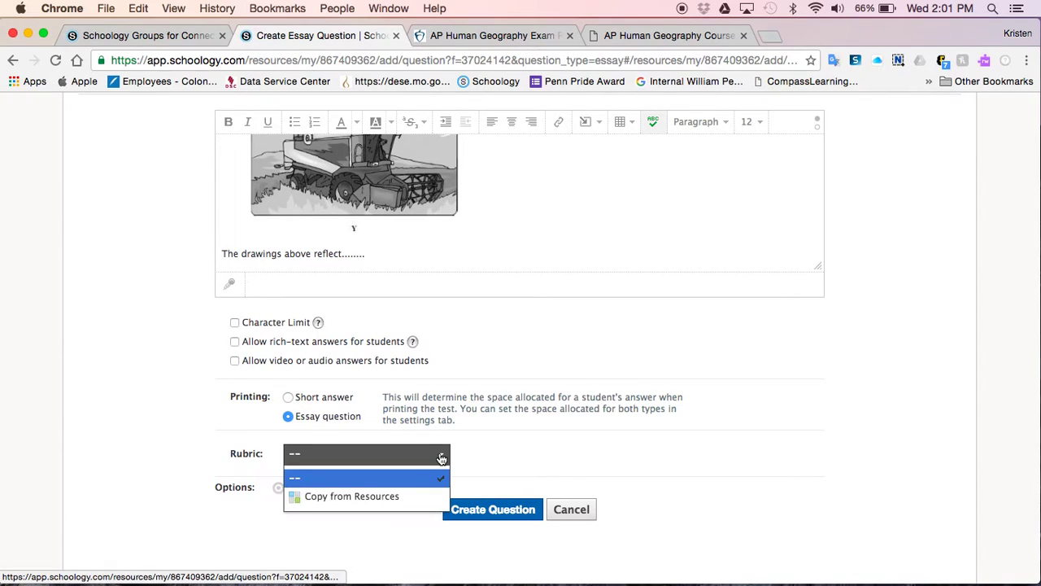
left_click(513, 403)
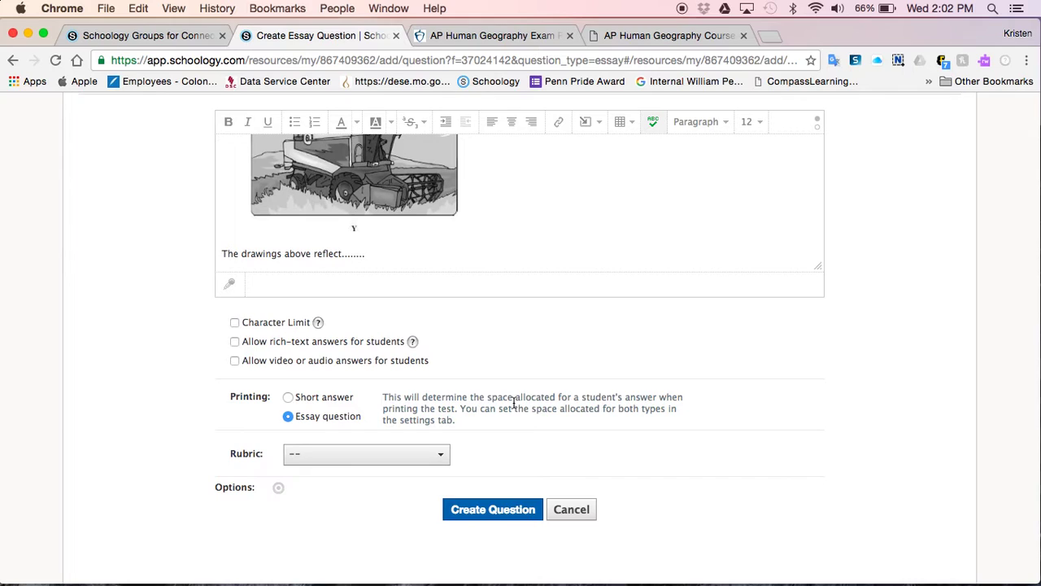
- Create the essay question and review how it appears in the Agric MC Questions bank
scroll(692, 218, "down", 3)
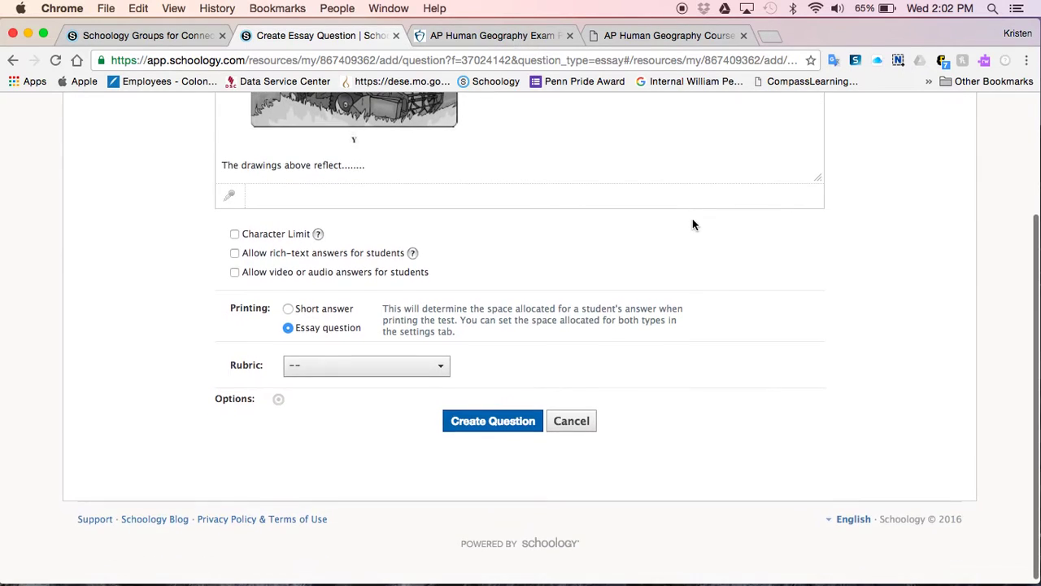
left_click(502, 423)
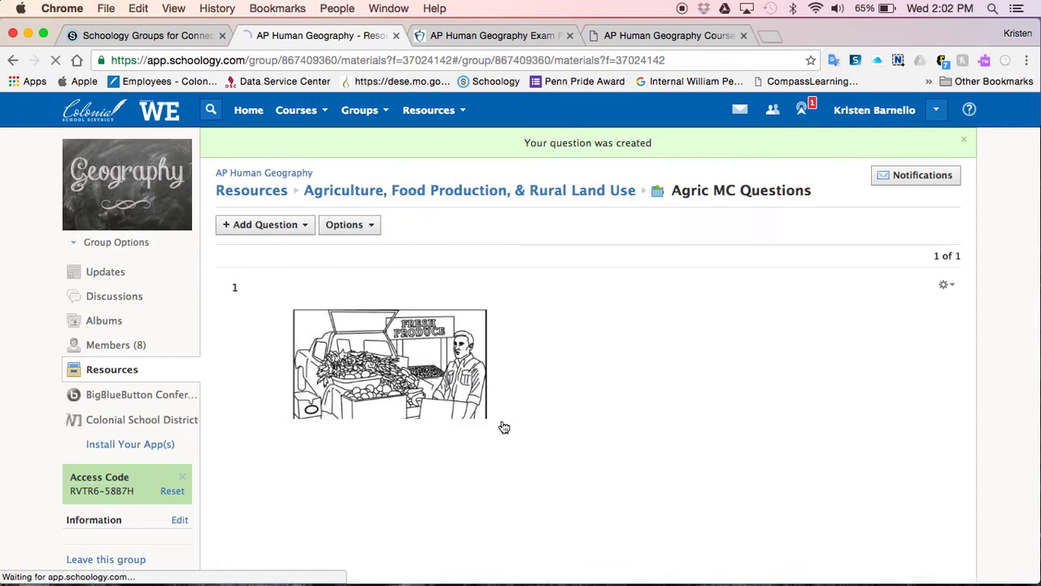
scroll(626, 444, "down", 5)
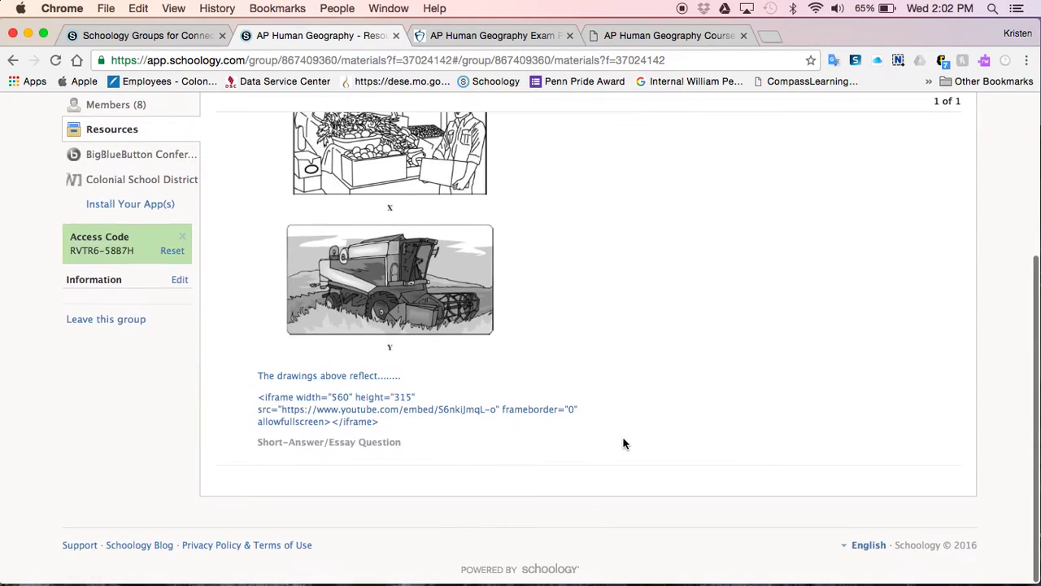
scroll(623, 441, "up", 5)
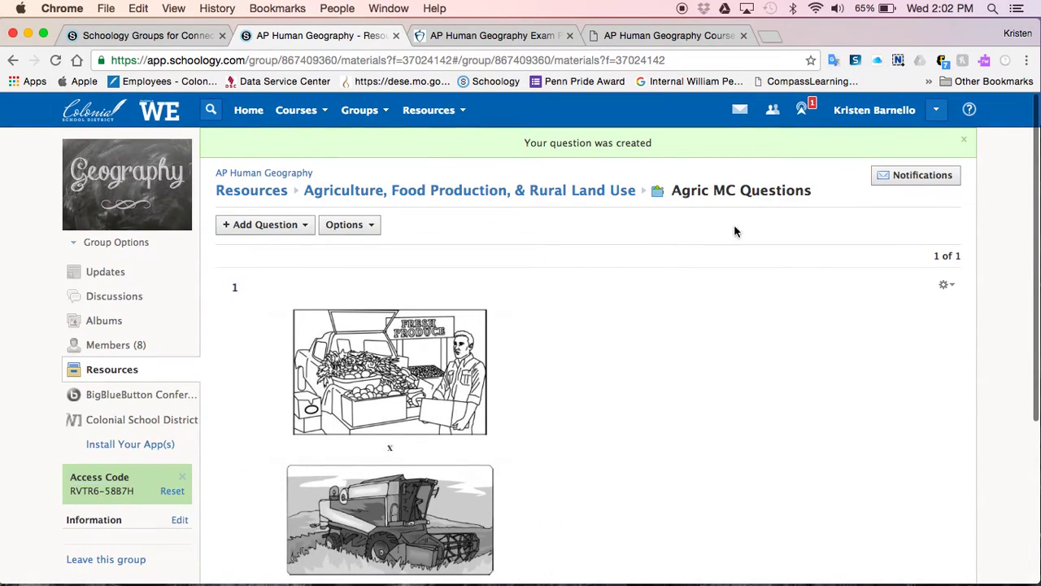
- Return to the Agriculture, Food Production, & Rural Land Use folder and rename the Agric MC Questions bank to "Agric FRQs"
left_click(591, 190)
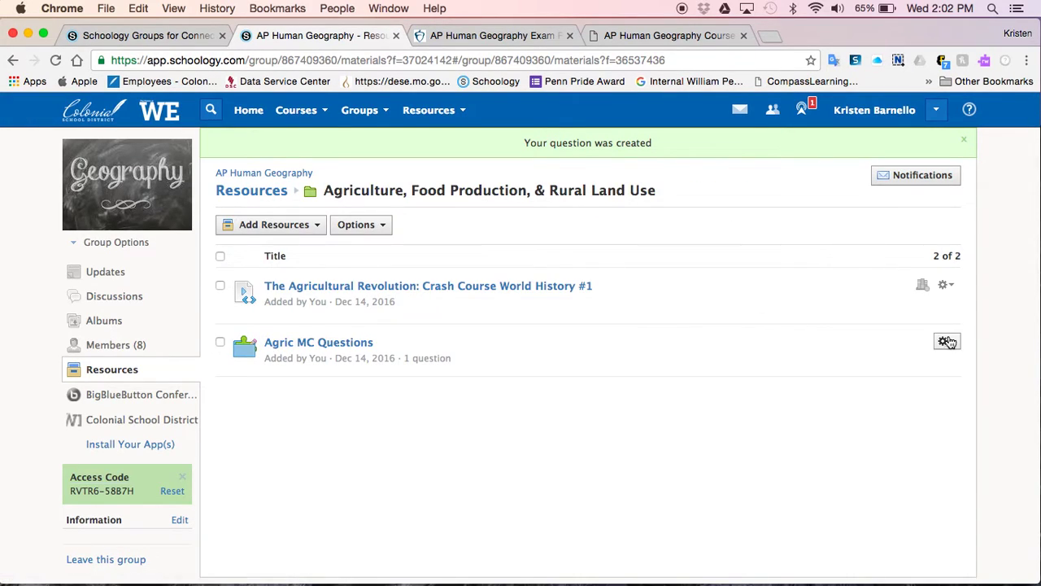
left_click(946, 341)
left_click(835, 365)
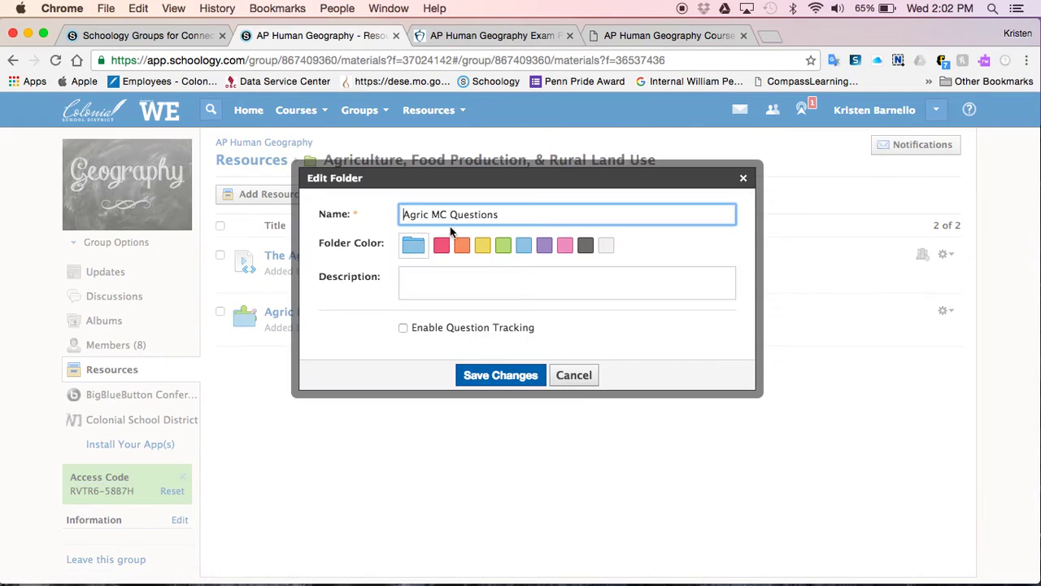
left_click(450, 214)
key("BackSpace")
key("BackSpace")
type("FRQs")
double_click(493, 214)
key("BackSpace")
key("BackSpace")
left_click(501, 375)
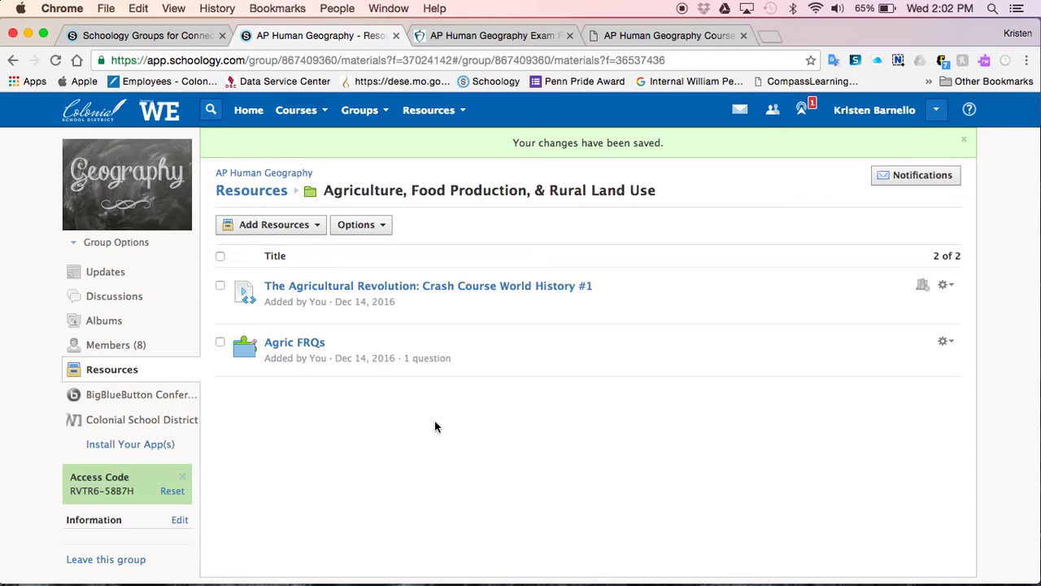
- Add a new question bank named "Agric MC Questions" to the folder, leaving its description empty and question tracking off
left_click(312, 234)
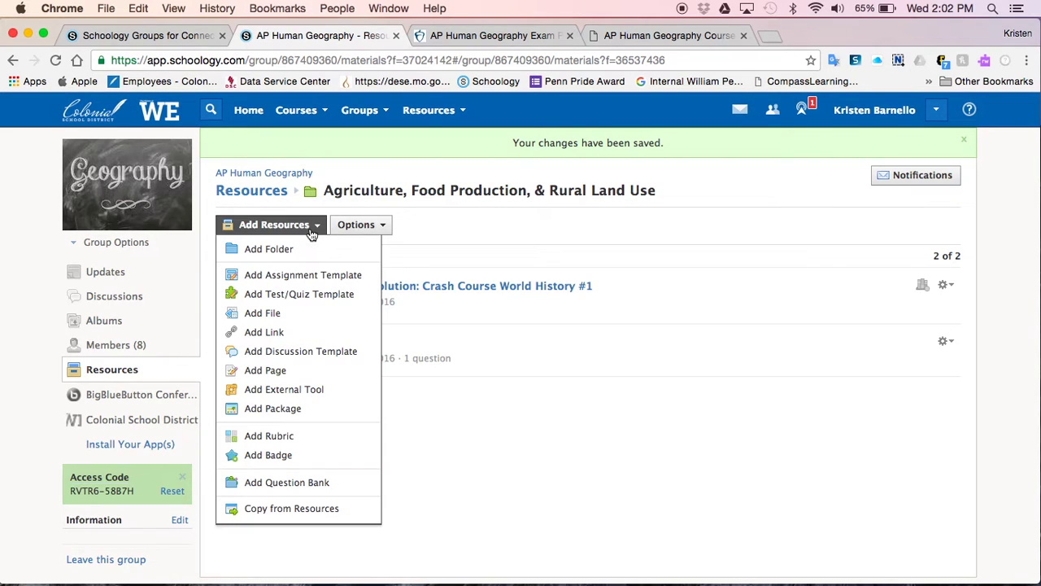
left_click(284, 484)
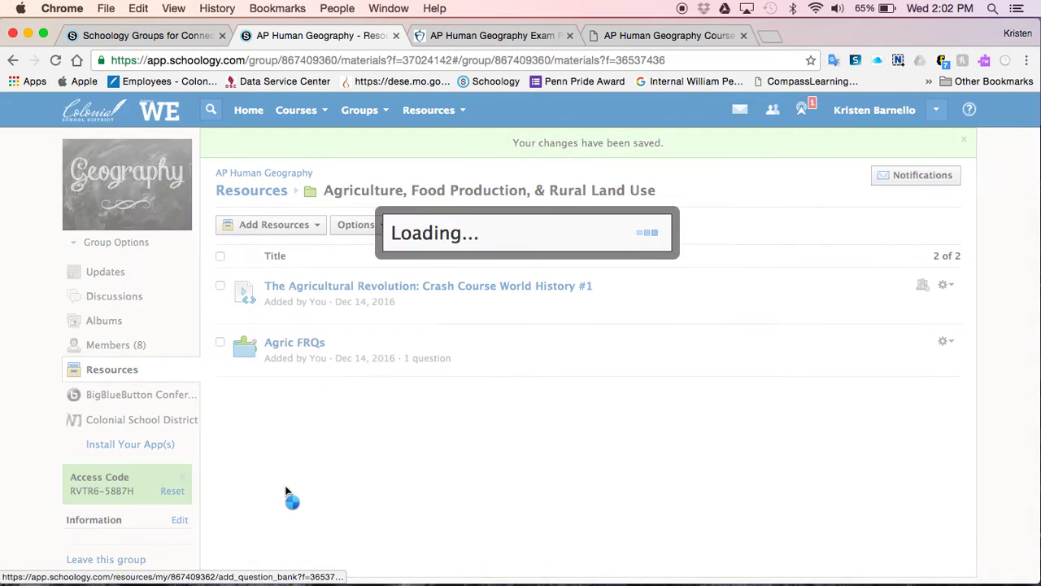
type("Agric")
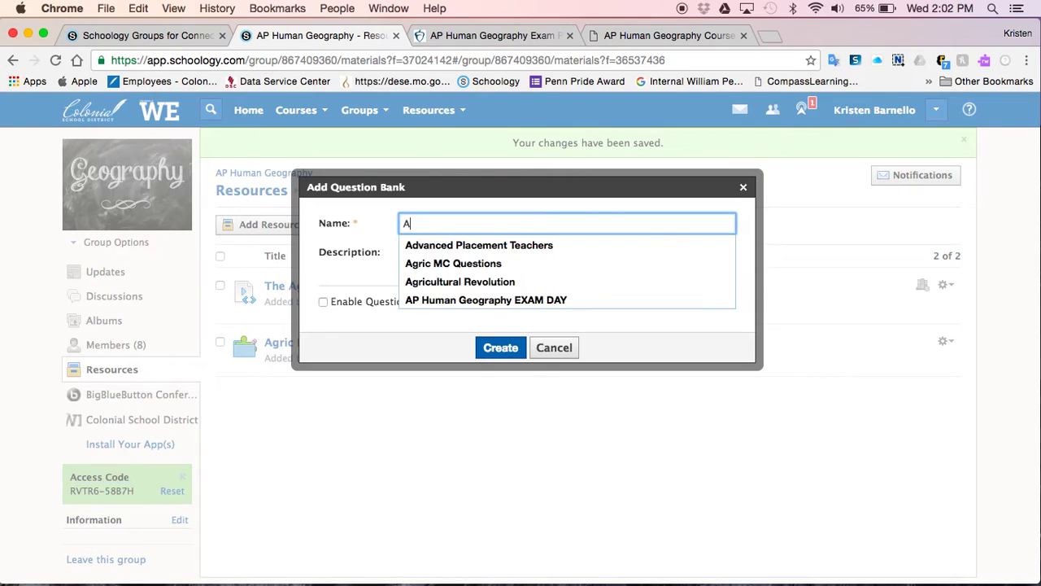
key("Down")
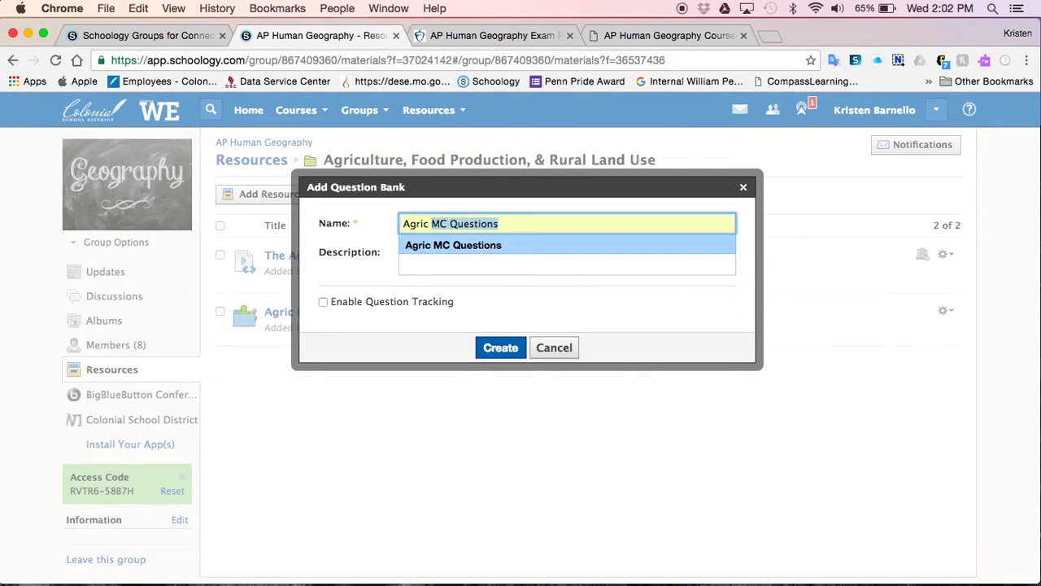
key("Tab")
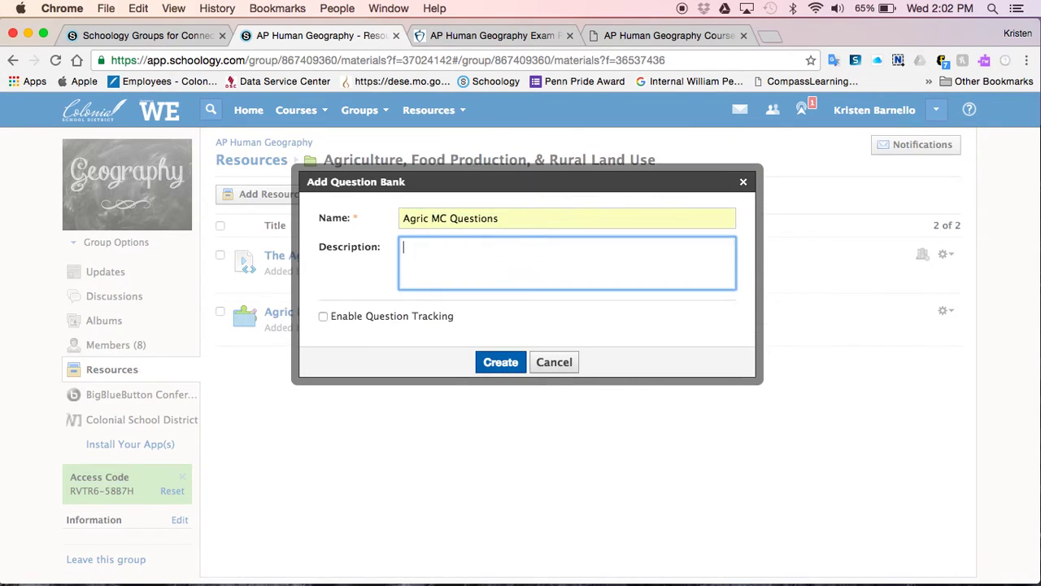
left_click(505, 365)
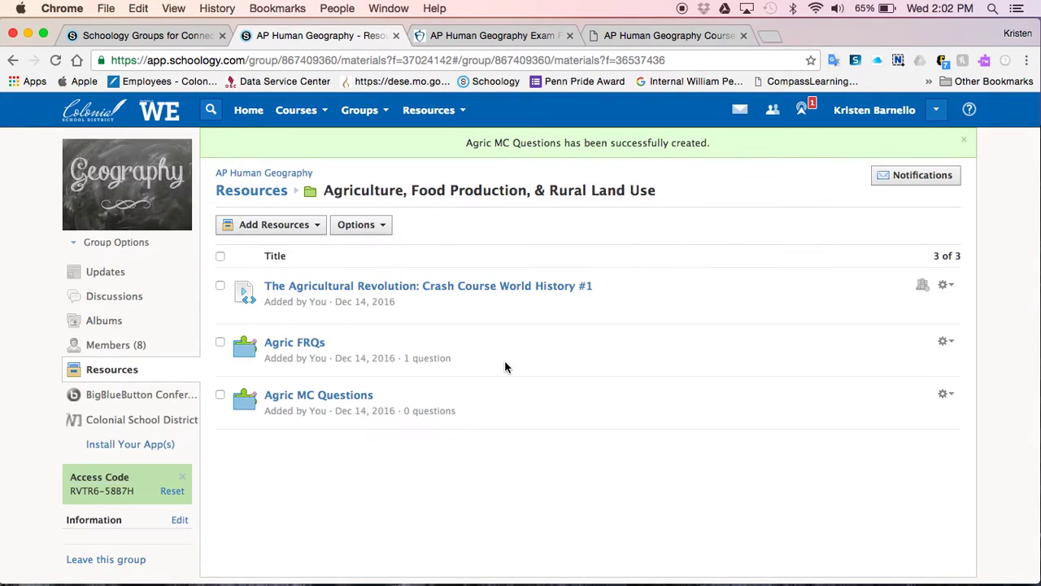
- Open the empty Agric MC Questions bank and locate the subsistence crop question in the AP Human Geography course description PDF
left_click(300, 396)
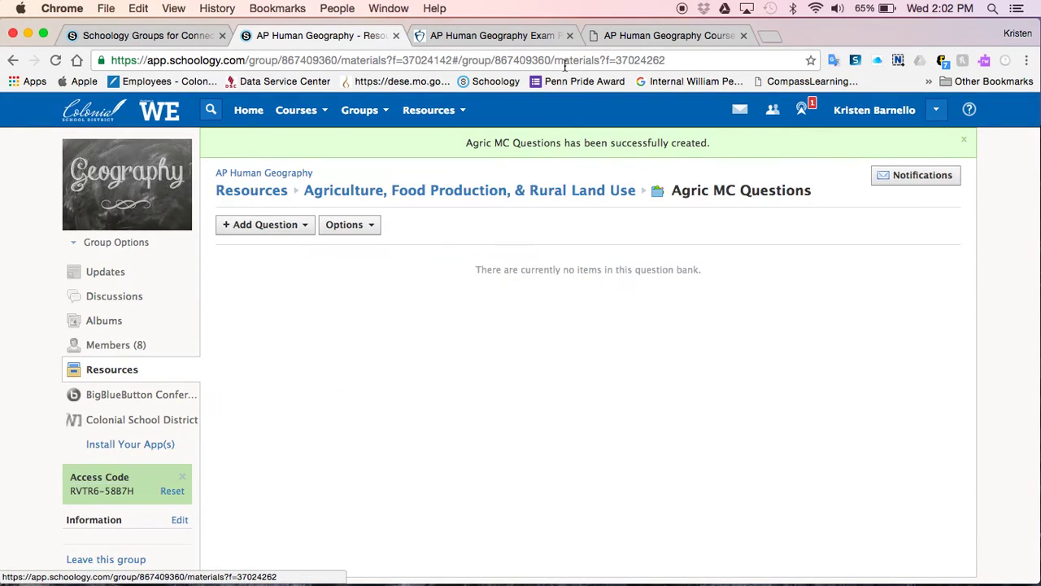
left_click(642, 36)
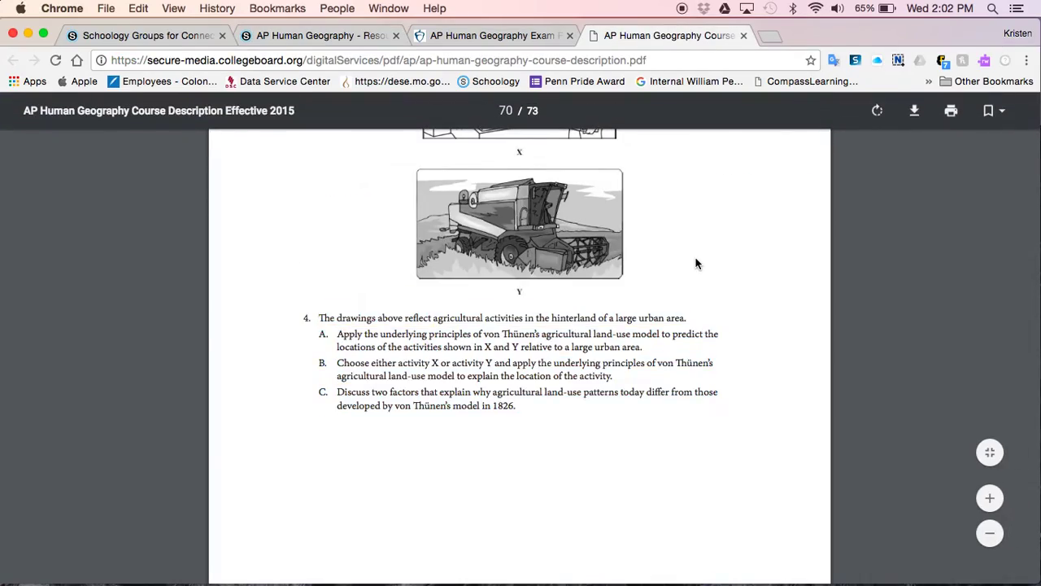
scroll(695, 263, "up", 5)
scroll(695, 263, "up", 15)
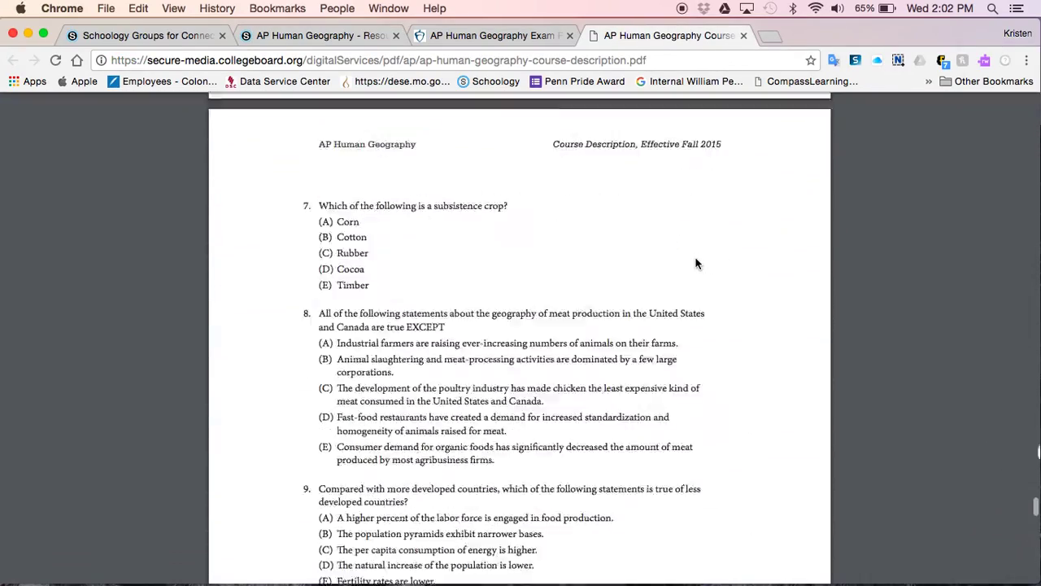
scroll(696, 263, "down", 10)
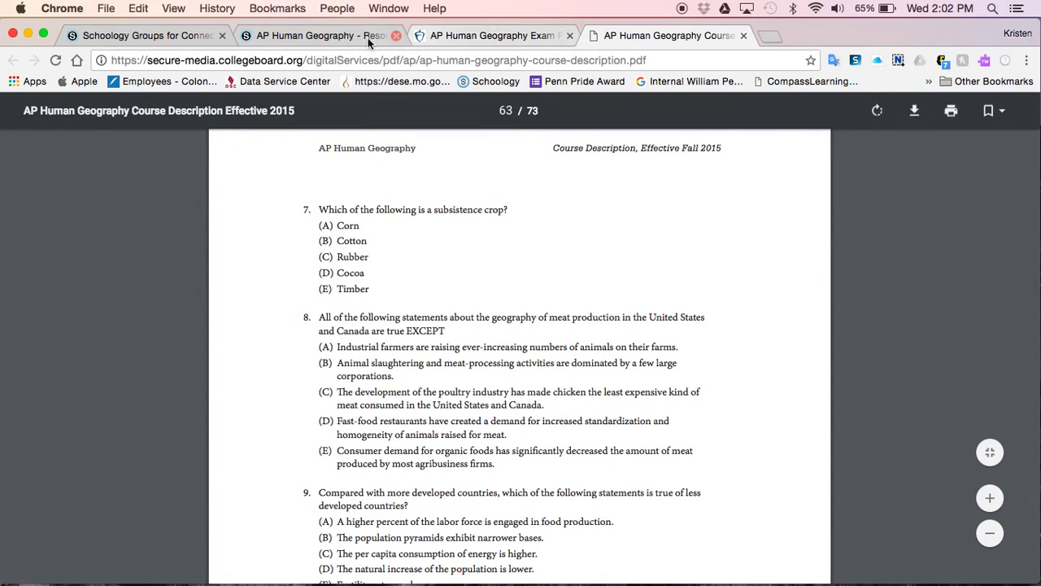
- Start a multiple choice question in the Agric MC Questions bank with the text "Which of the following is a subsistence crop?"
left_click(330, 36)
left_click(298, 195)
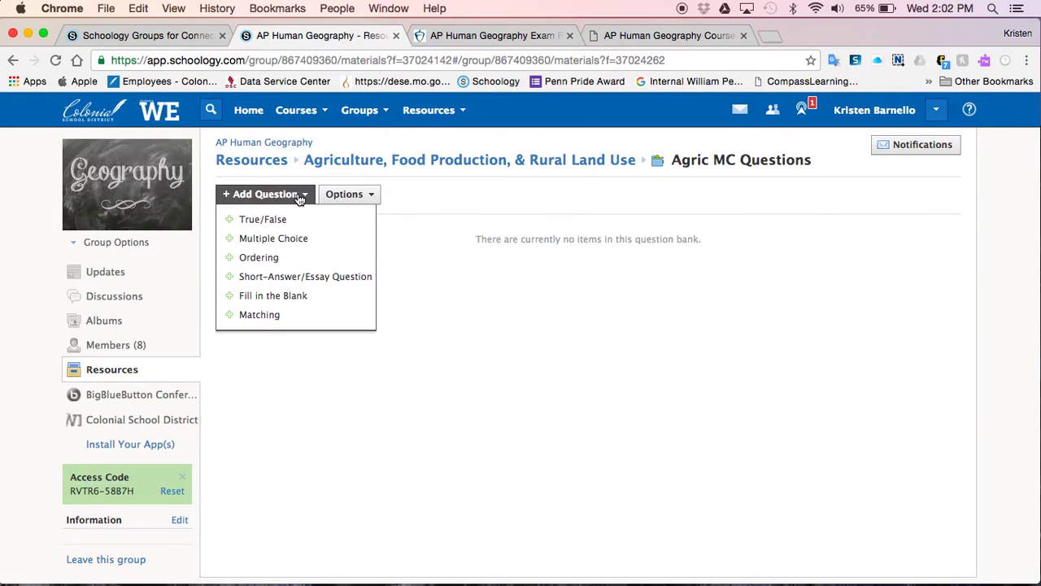
left_click(290, 238)
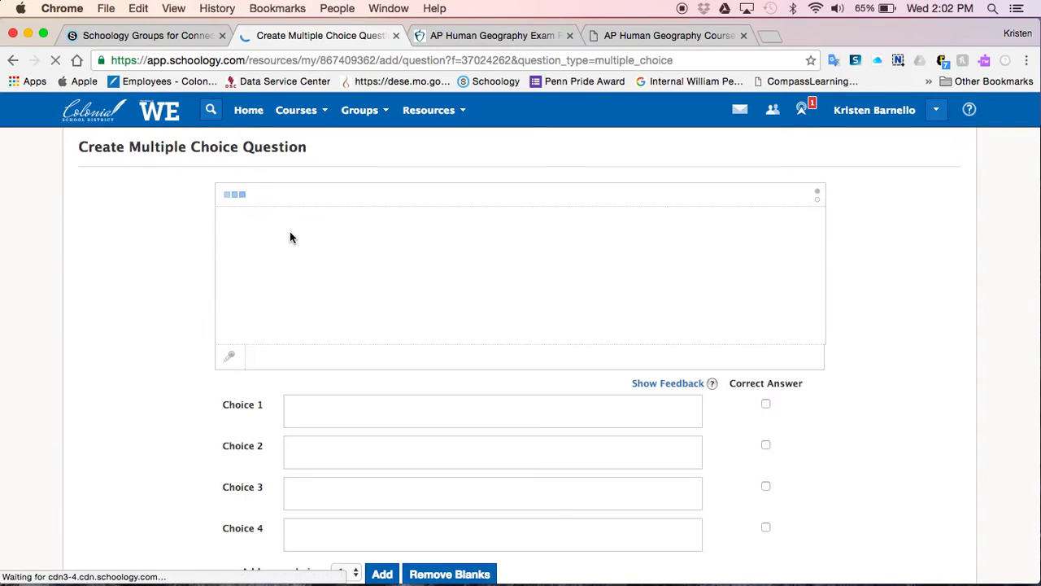
left_click(266, 234)
type("Whic")
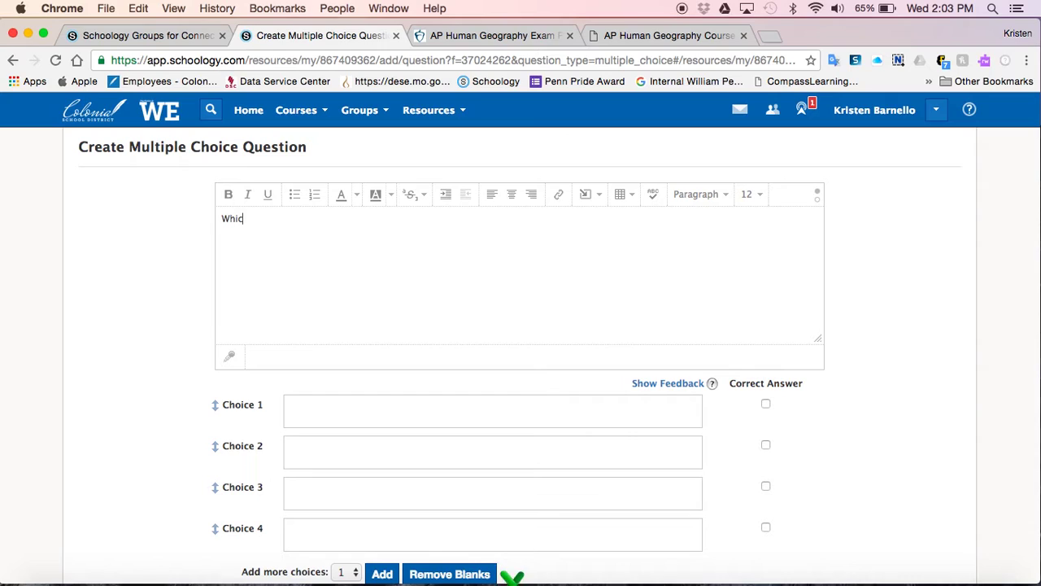
type("h of the following is a subsistence cr")
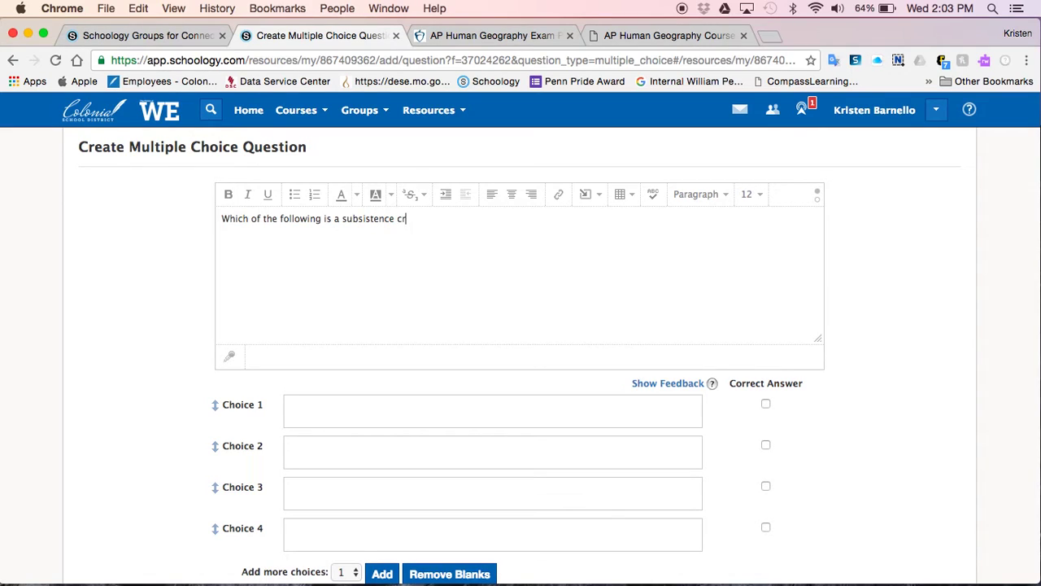
type("op?")
- Fill in the first three answer choices from the course description PDF: Corn, Cotton and Rubber
left_click(650, 33)
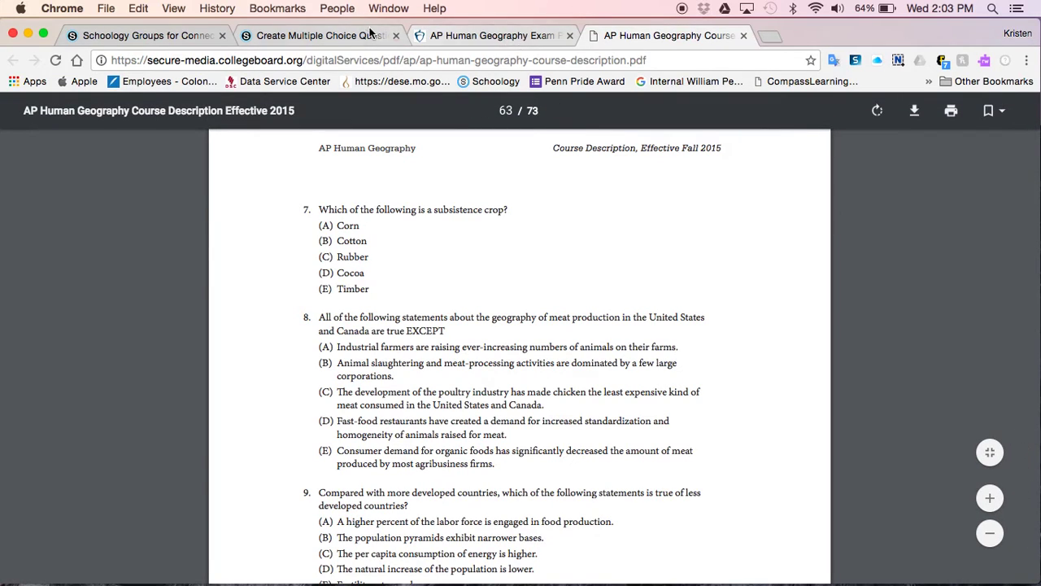
left_click(346, 39)
left_click(331, 408)
type("Corn")
left_click(341, 445)
type("Cotton")
left_click(345, 501)
type("Rubber")
left_click(353, 563)
left_click(352, 535)
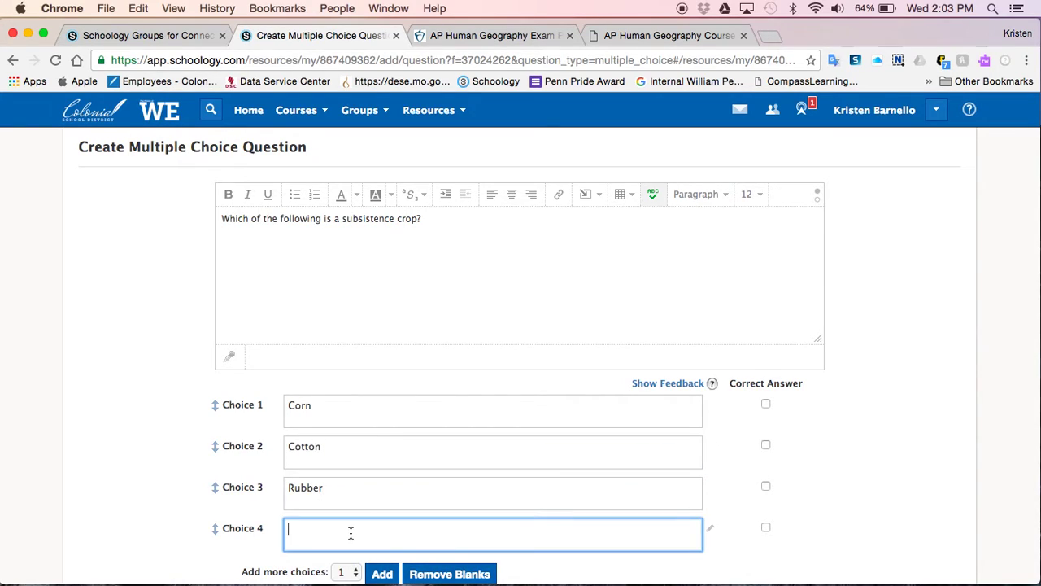
- Check the PDF for the remaining answers, enter Cocoa as choice 4, and add a fifth choice, Timber
left_click(634, 36)
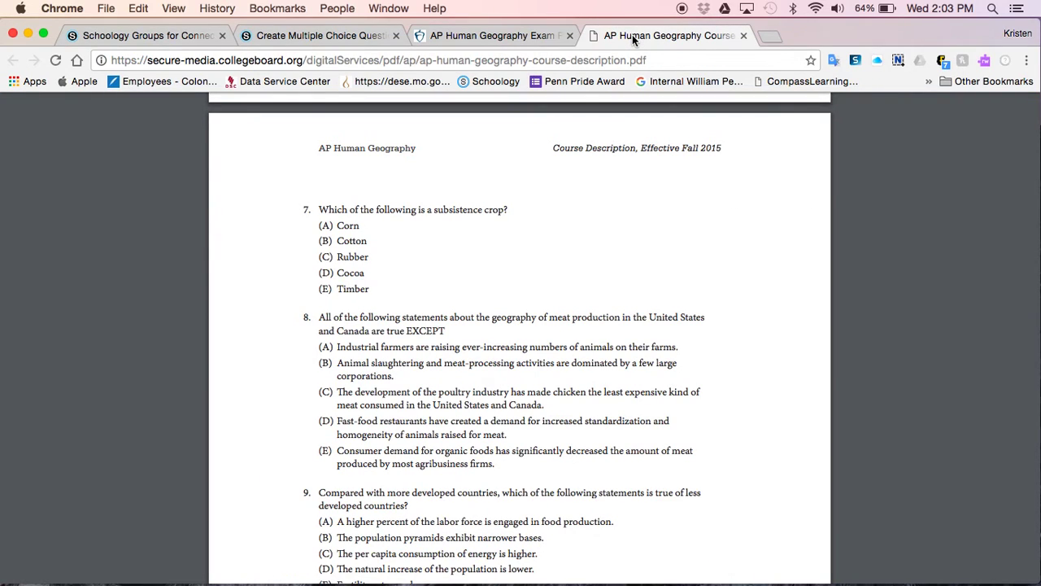
left_click(359, 35)
type("Cocoa")
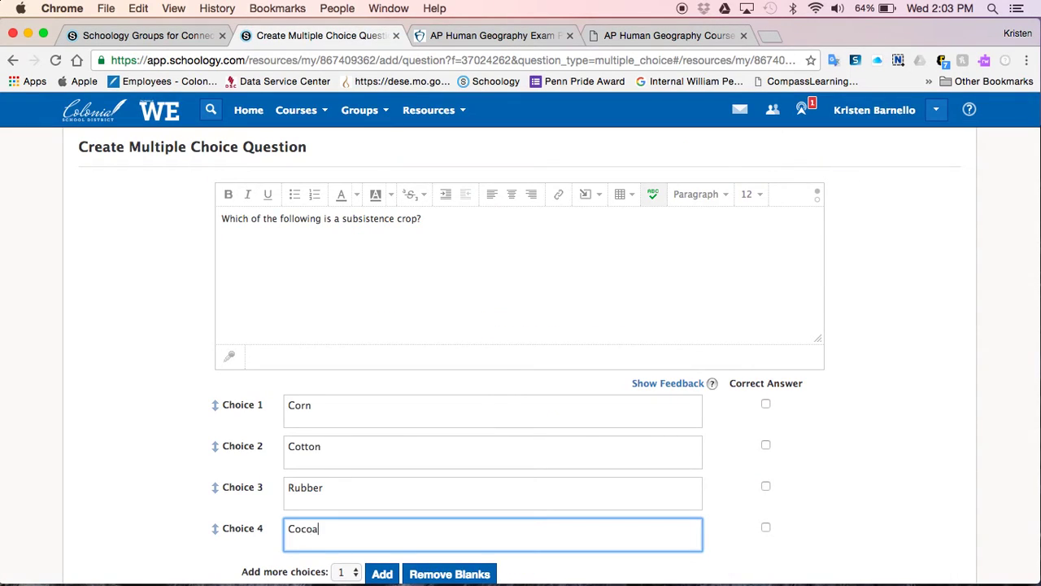
scroll(444, 272, "down", 3)
left_click(382, 448)
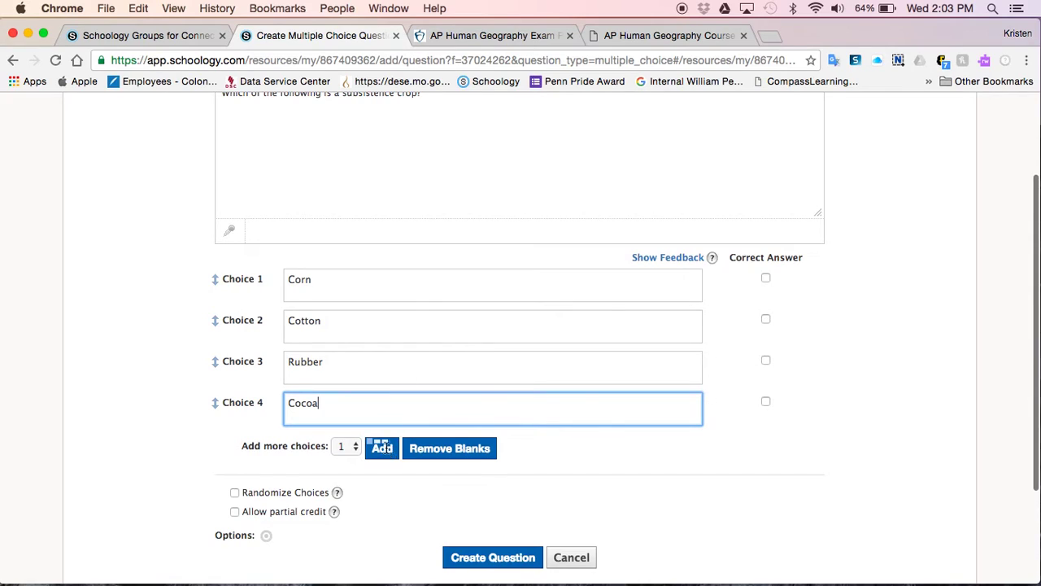
left_click(385, 448)
type("Timber")
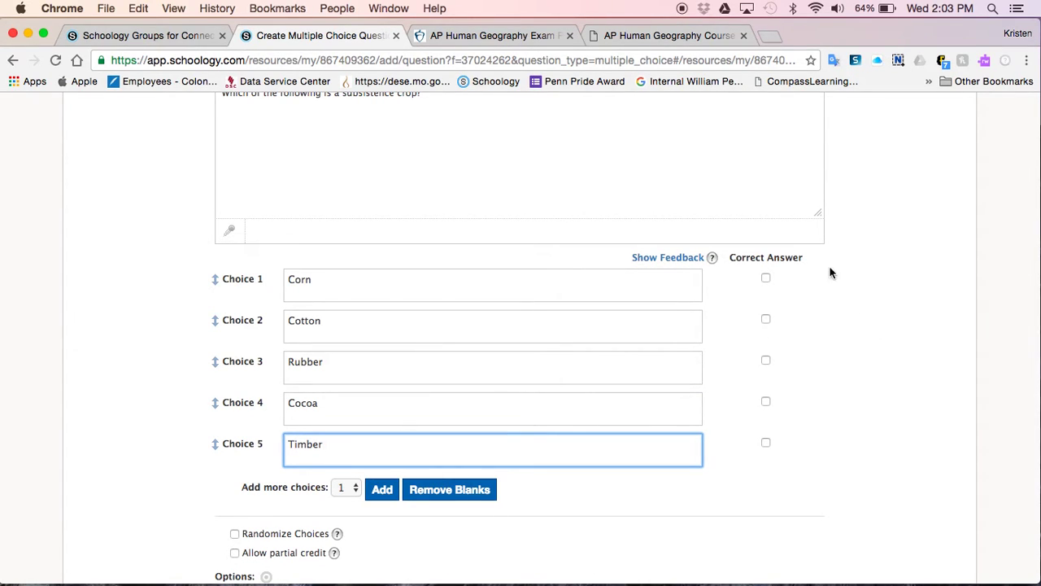
- Mark Corn as the correct answer and turn on randomized choices for the question
left_click(765, 279)
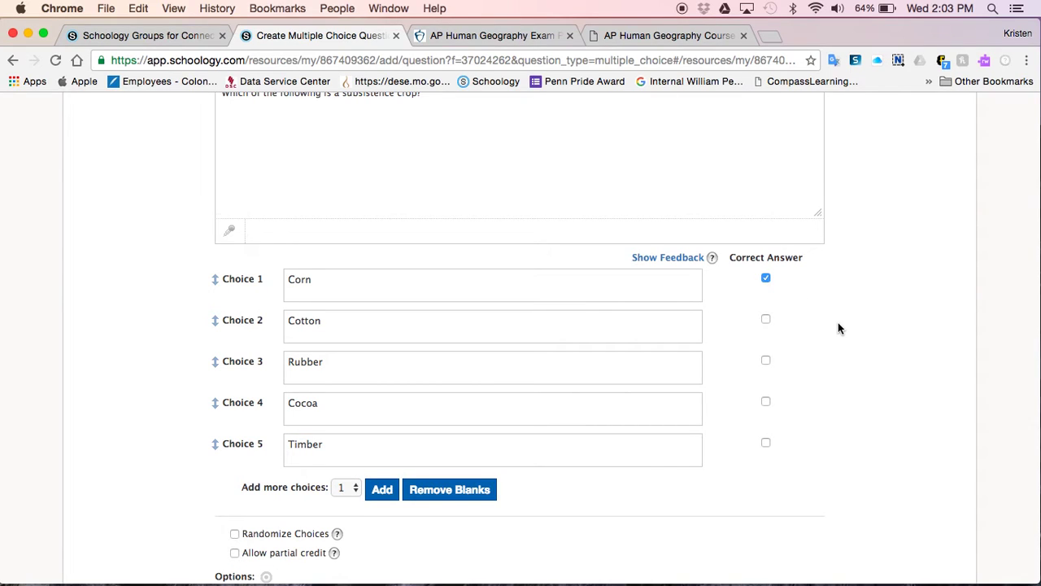
scroll(837, 322, "down", 2)
left_click(232, 449)
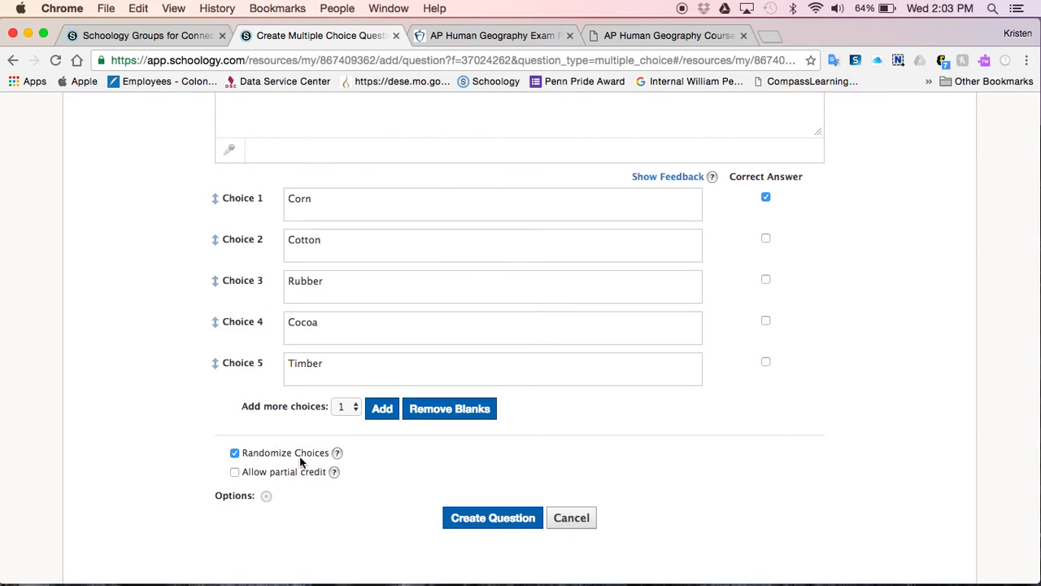
- Look over the available learning objective categories for the question without attaching any
left_click(266, 496)
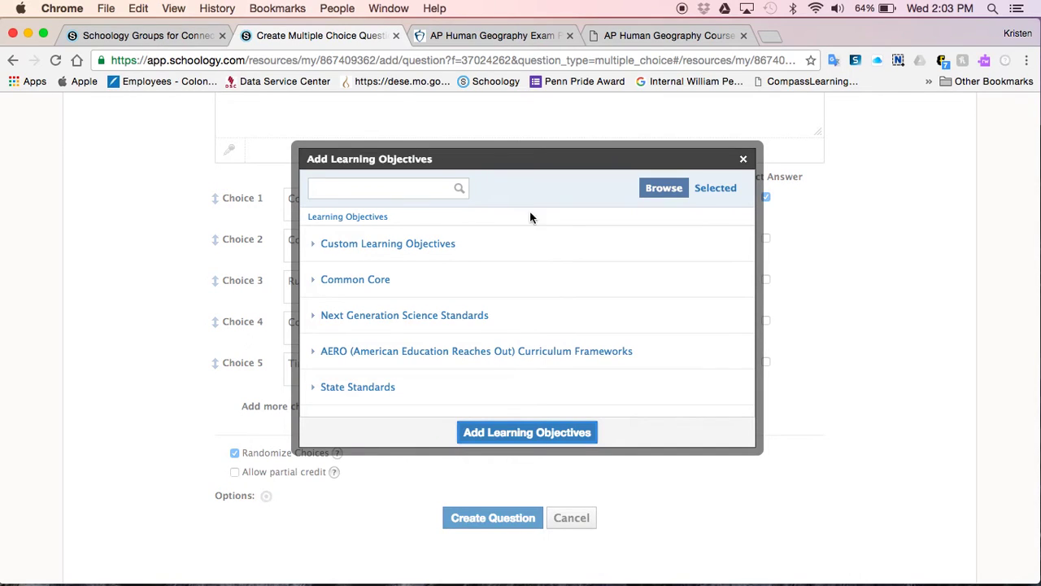
scroll(483, 339, "down", 2)
scroll(532, 272, "up", 3)
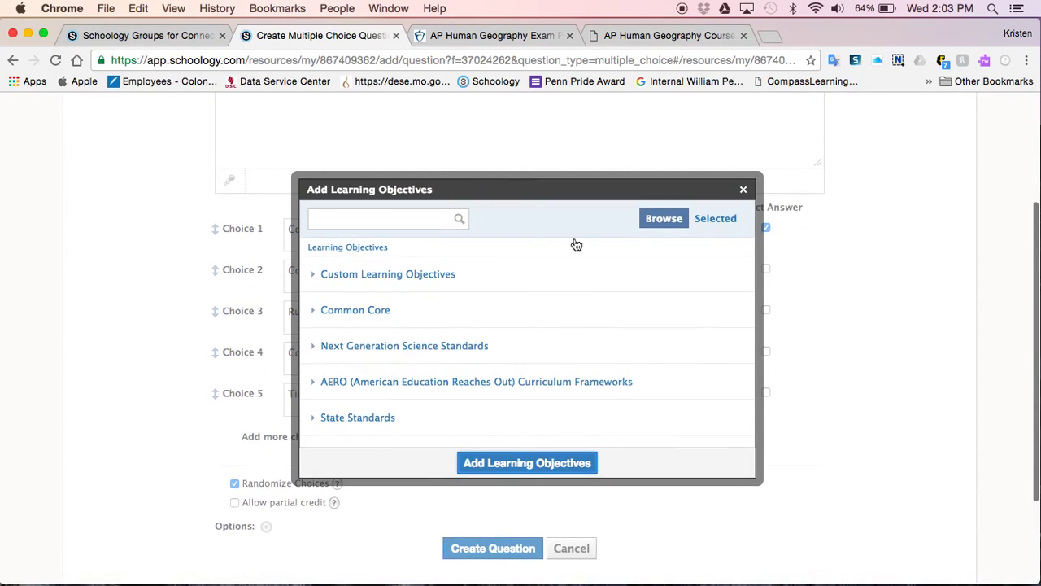
left_click(744, 189)
- Create the multiple choice question and return to the Agriculture, Food Production, & Rural Land Use folder
scroll(882, 383, "down", 3)
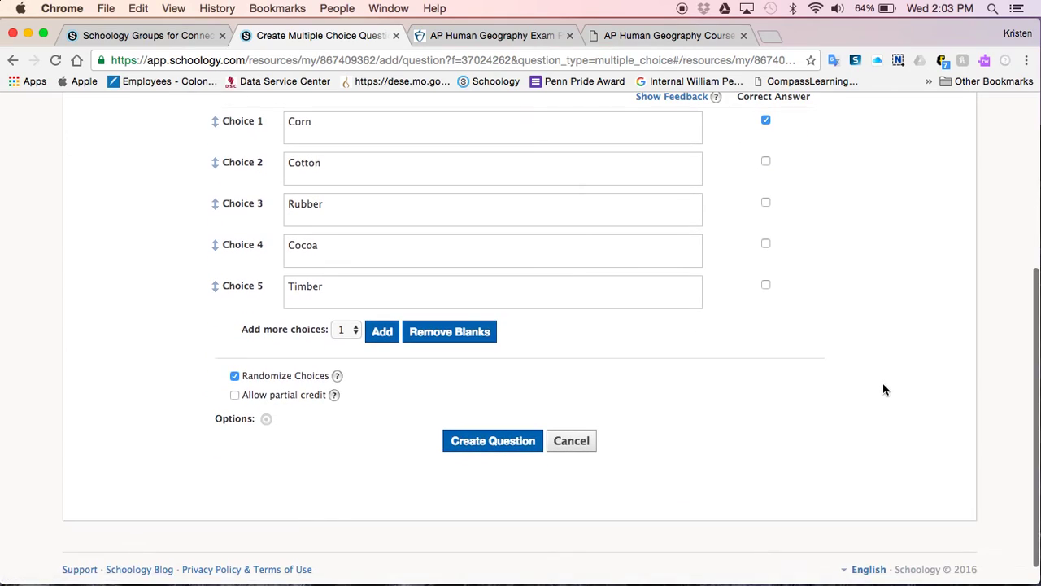
left_click(492, 441)
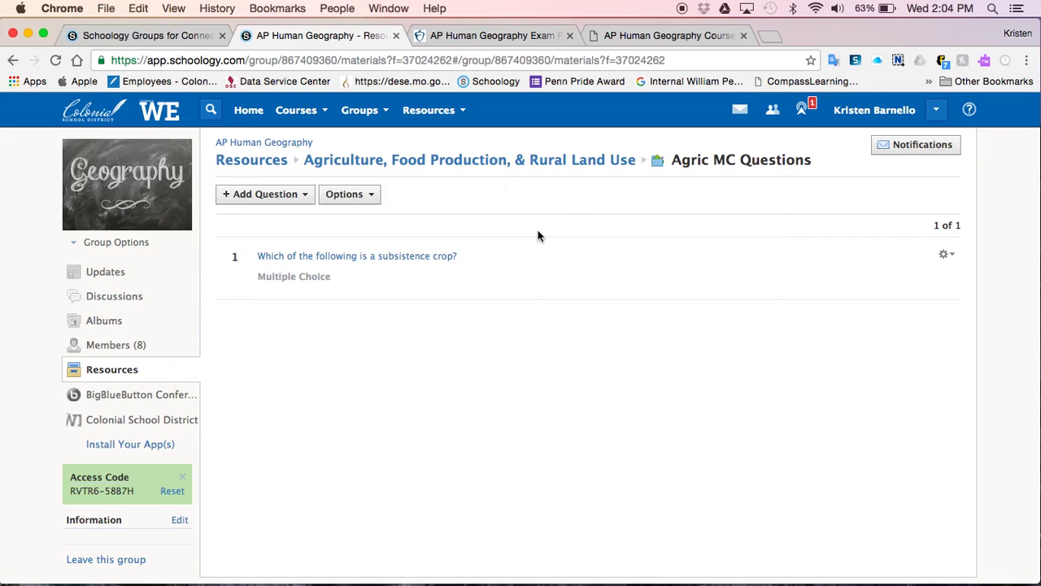
left_click(488, 159)
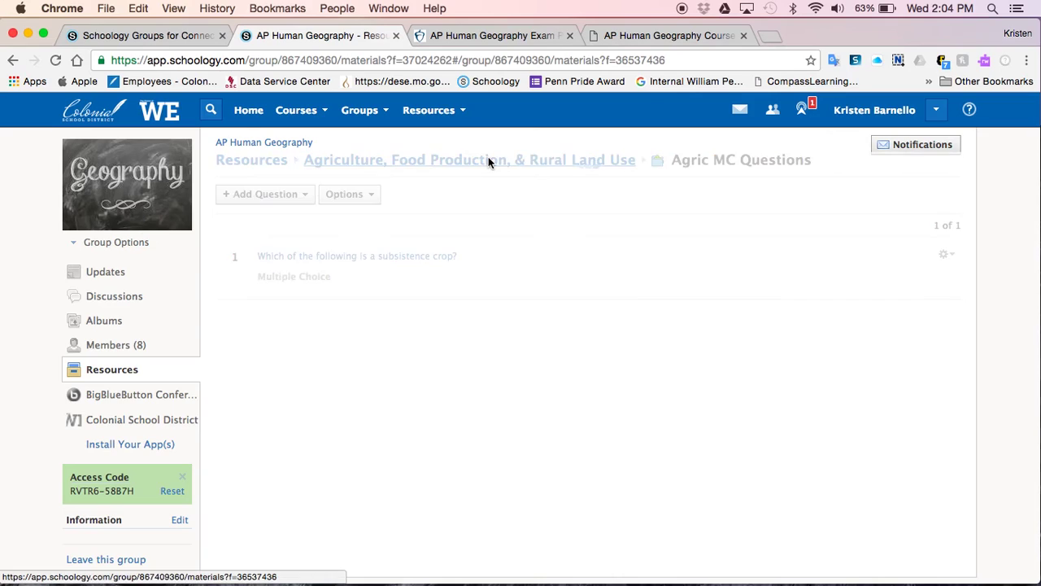